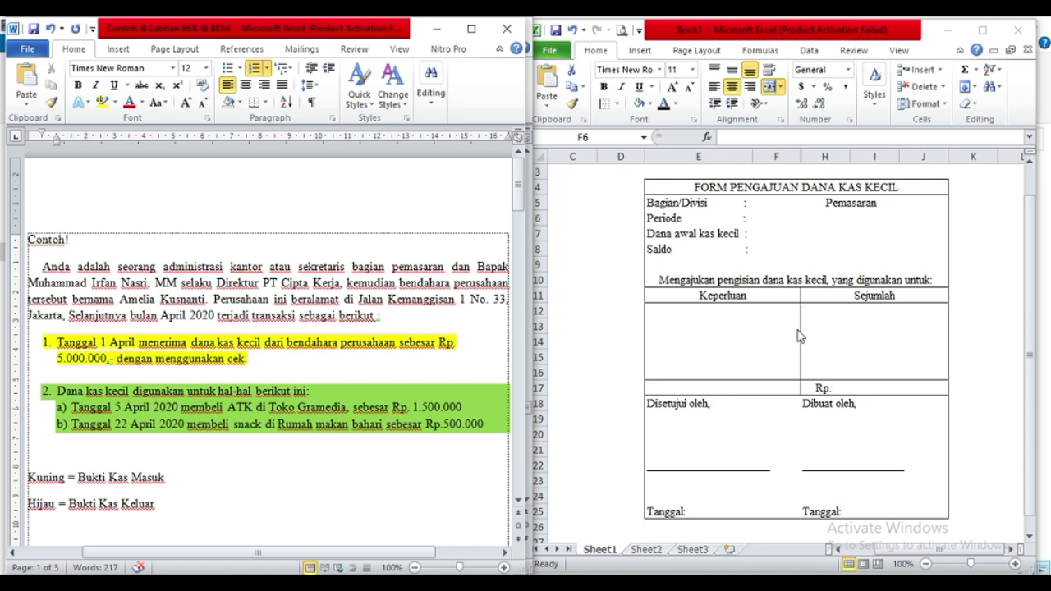
Check the month and the Pemasaran division against the Word example text.
double_click(174, 318)
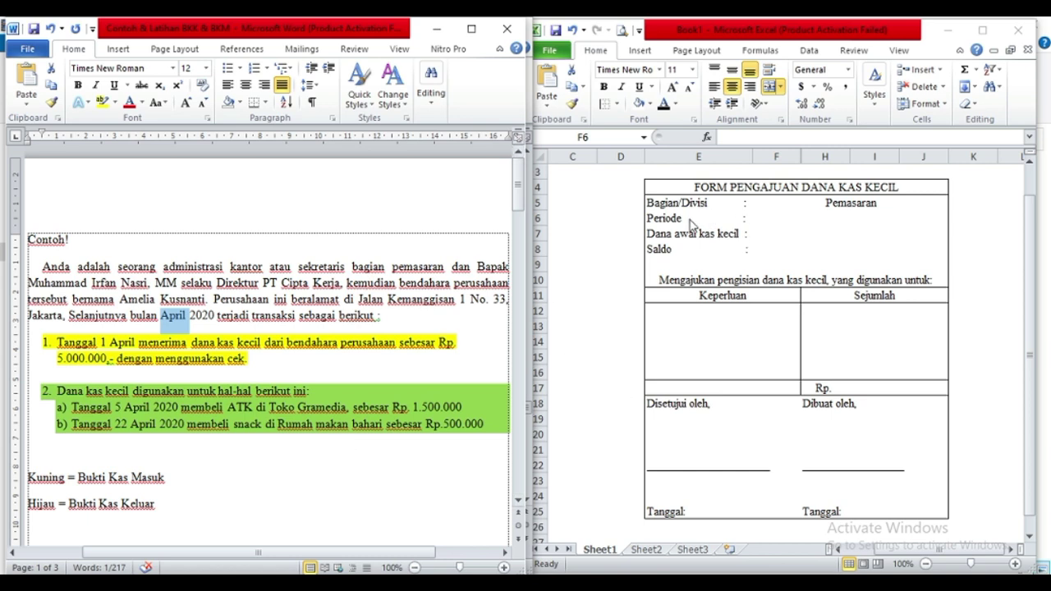
left_click(839, 217)
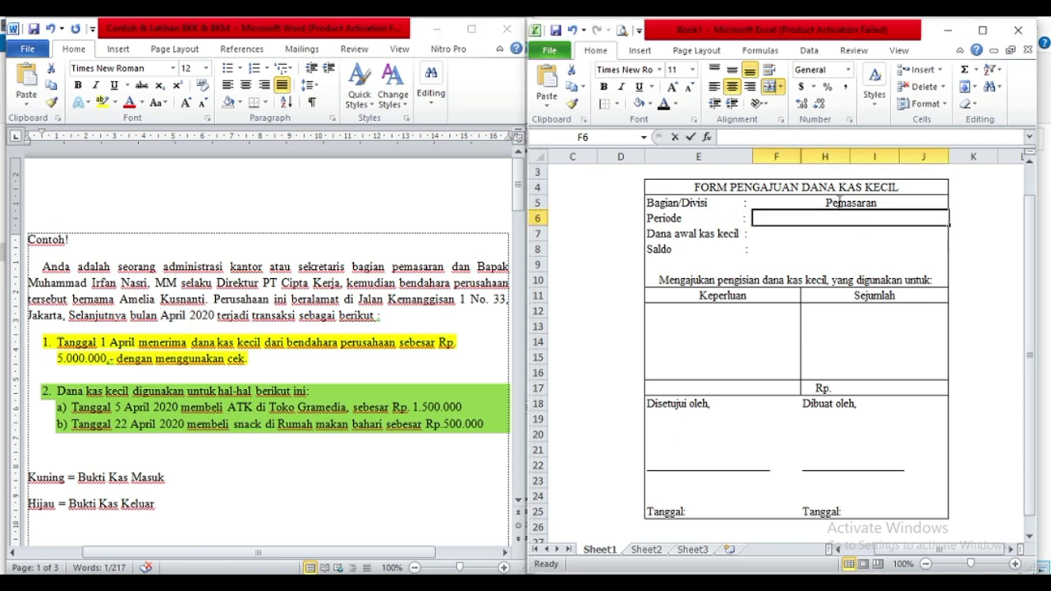
left_click(835, 202)
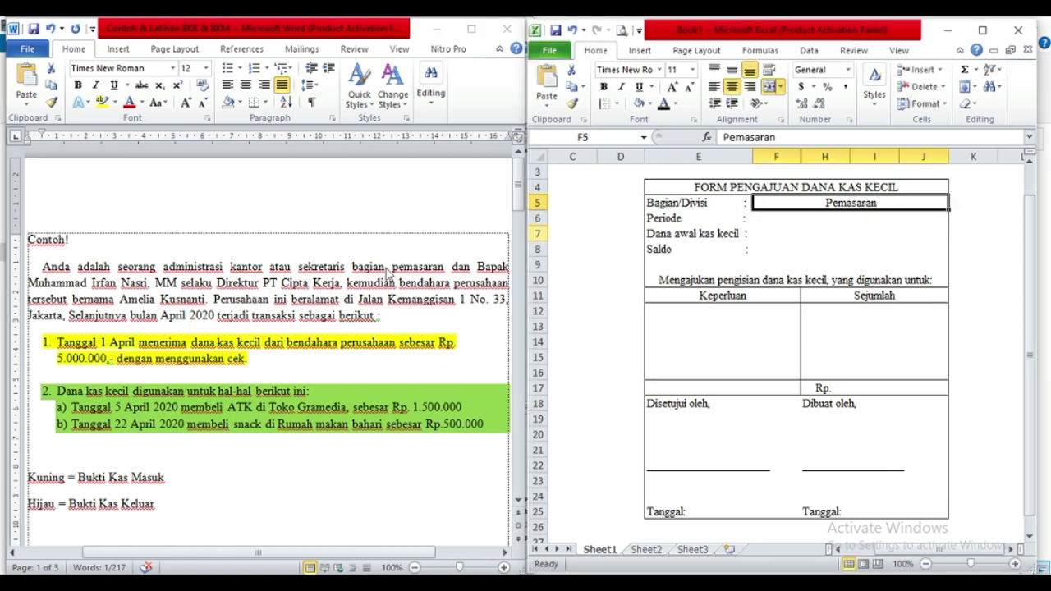
double_click(411, 272)
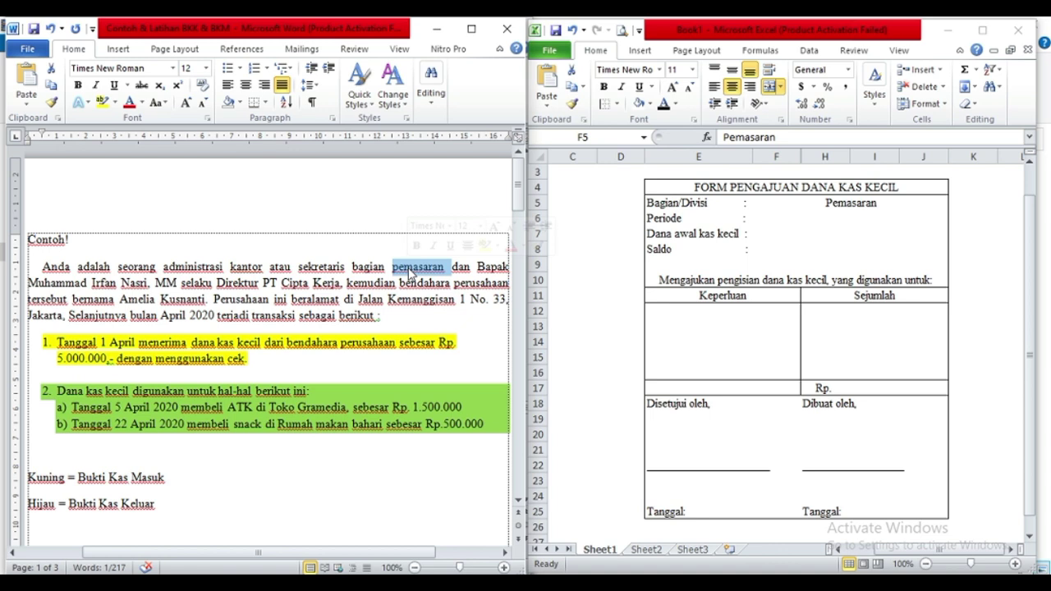
Type '1 - 31 Mei' into the Periode cell F6.
left_click(766, 218)
left_click(767, 219)
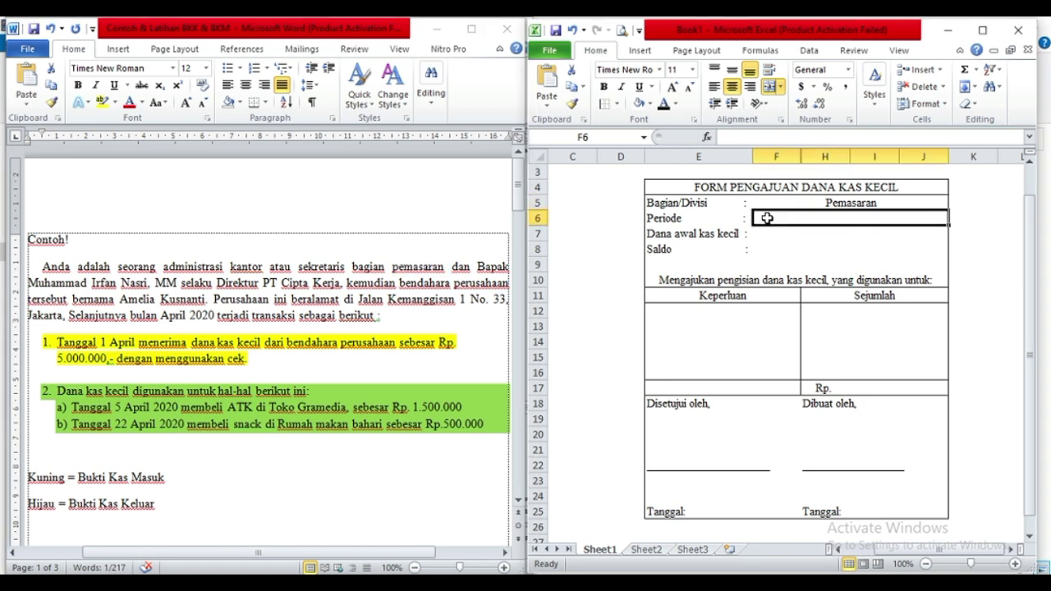
type("1")
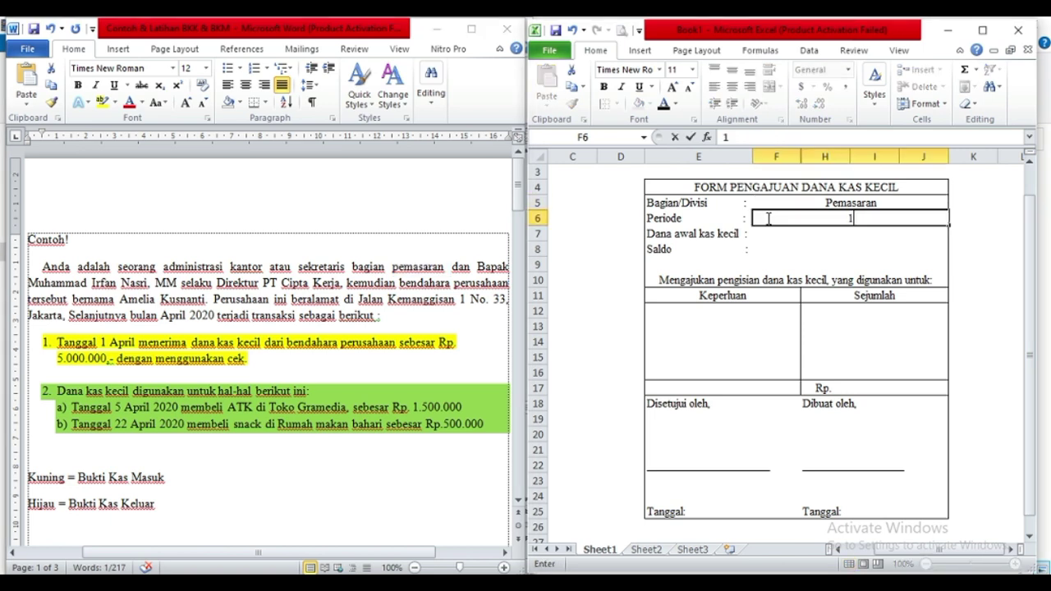
type(".")
key("BackSpace")
type("- 31 Mei")
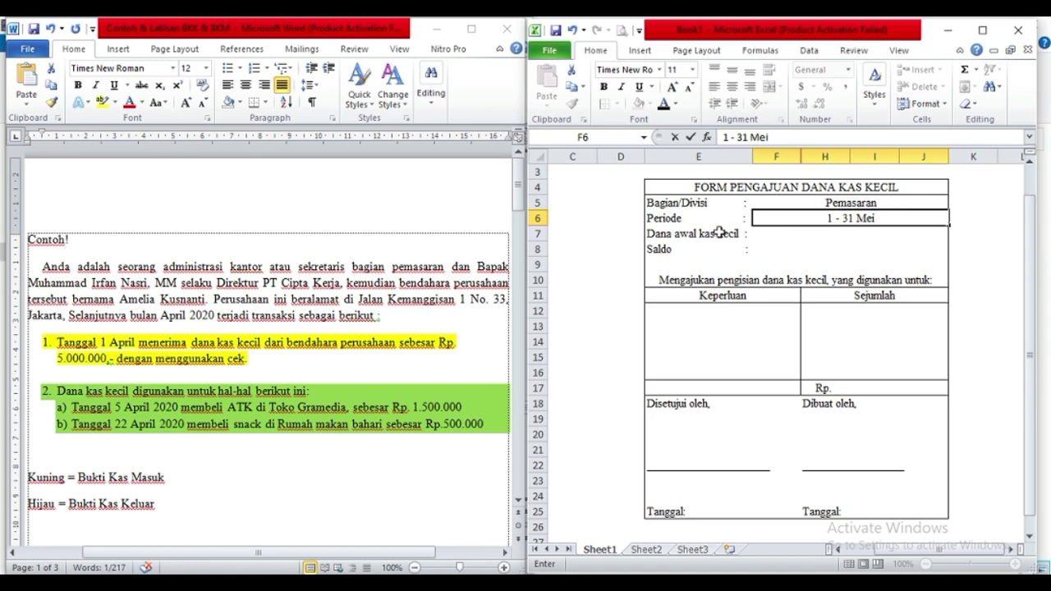
Enter Rp. 5.000.000 as Dana awal kas kecil in F7.
left_click(695, 232)
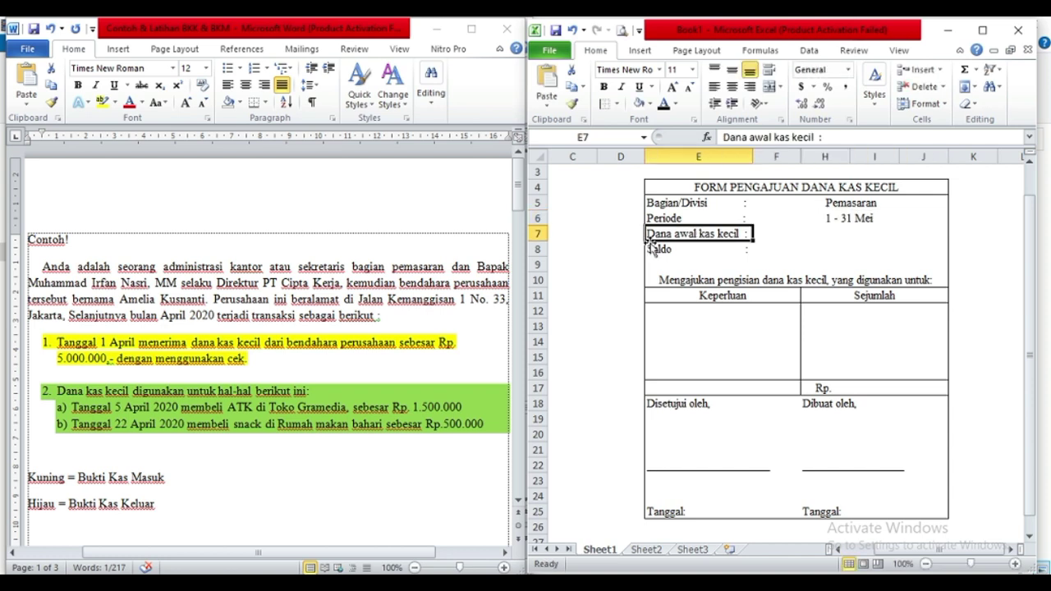
left_click(60, 359)
left_click_drag(57, 359, 106, 360)
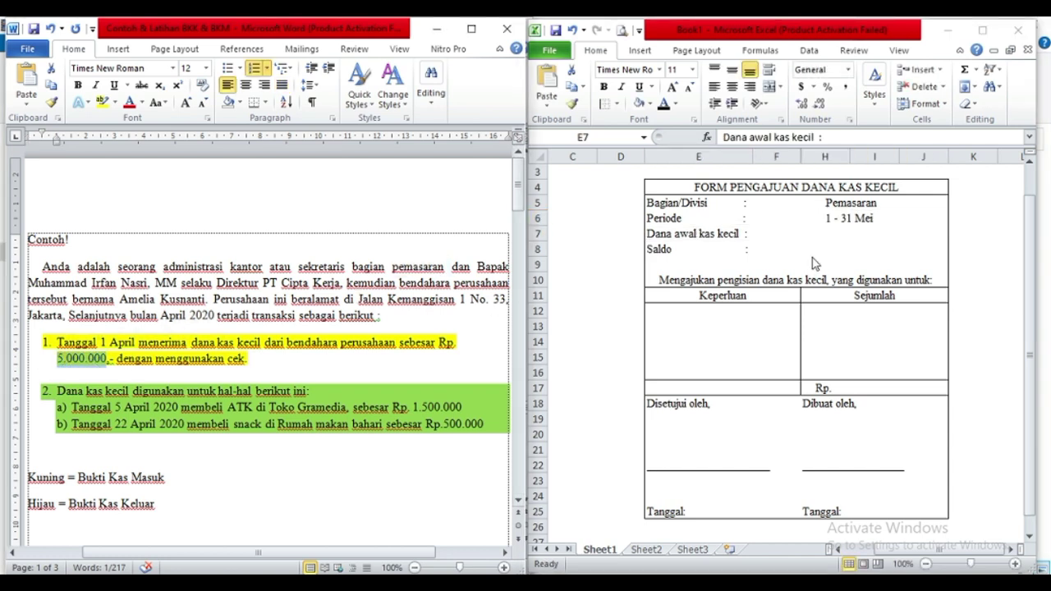
left_click(789, 234)
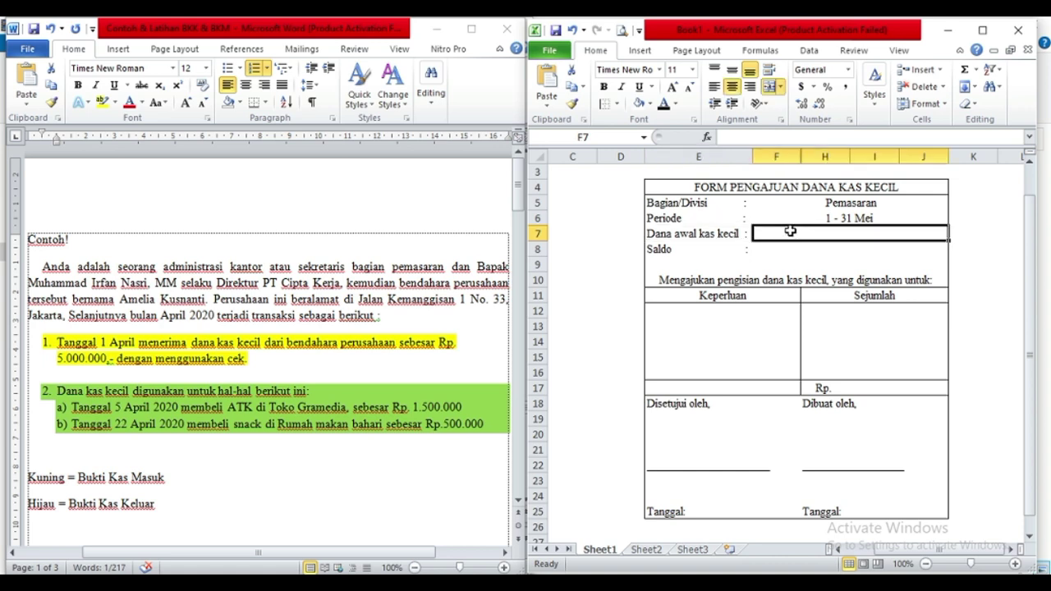
type("Rp")
key("BackSpace")
key("BackSpace")
type("Rp")
type(". ")
type("5.")
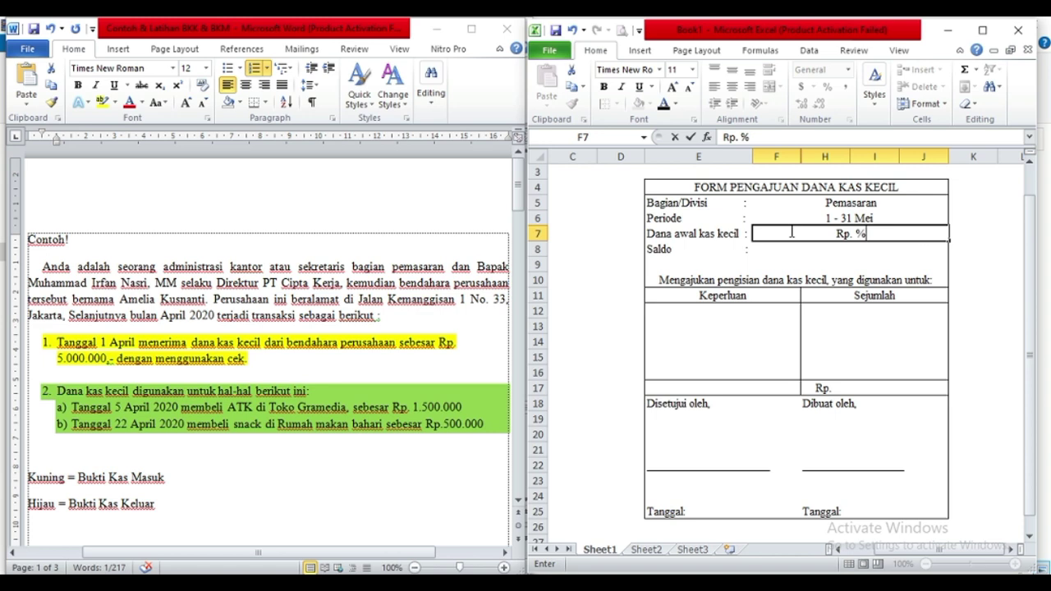
type("000.000")
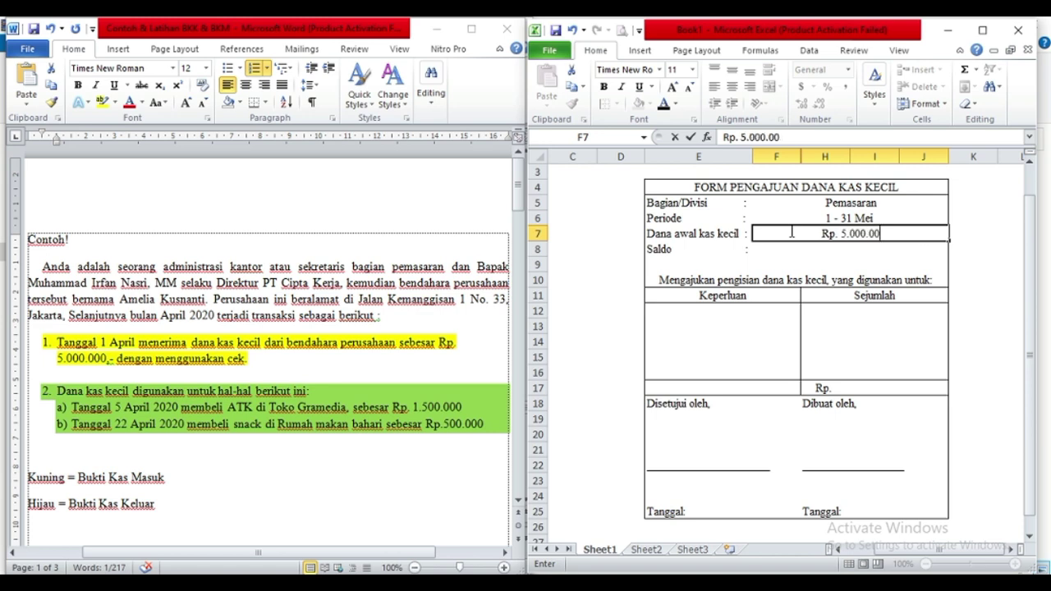
left_click(775, 249)
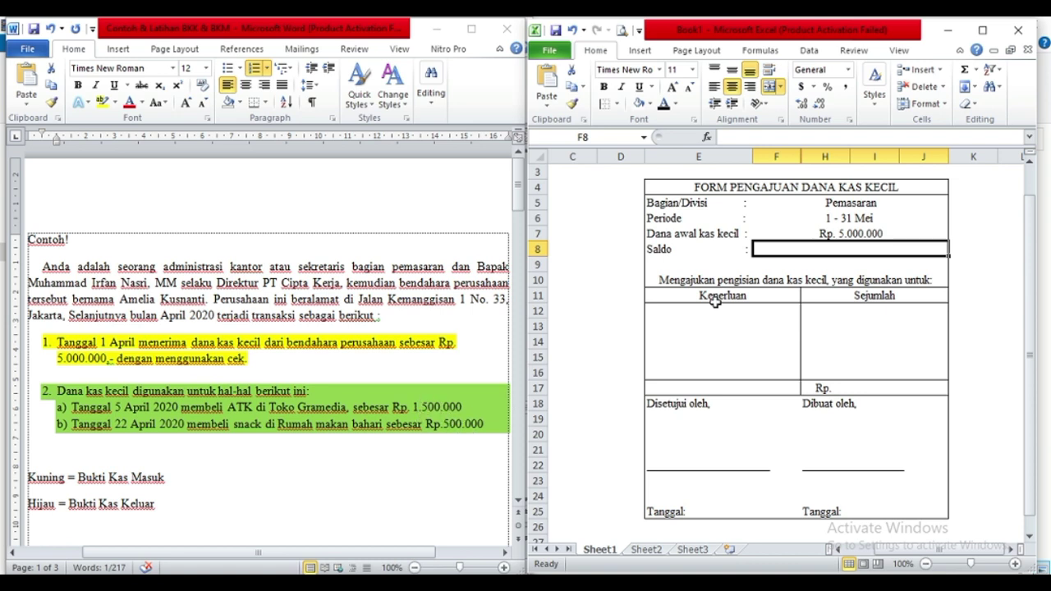
Set Saldo in F8 to Rp. 3.000.000 by editing the pasted amount.
double_click(836, 248)
type("Rp. 5.000.000")
double_click(836, 248)
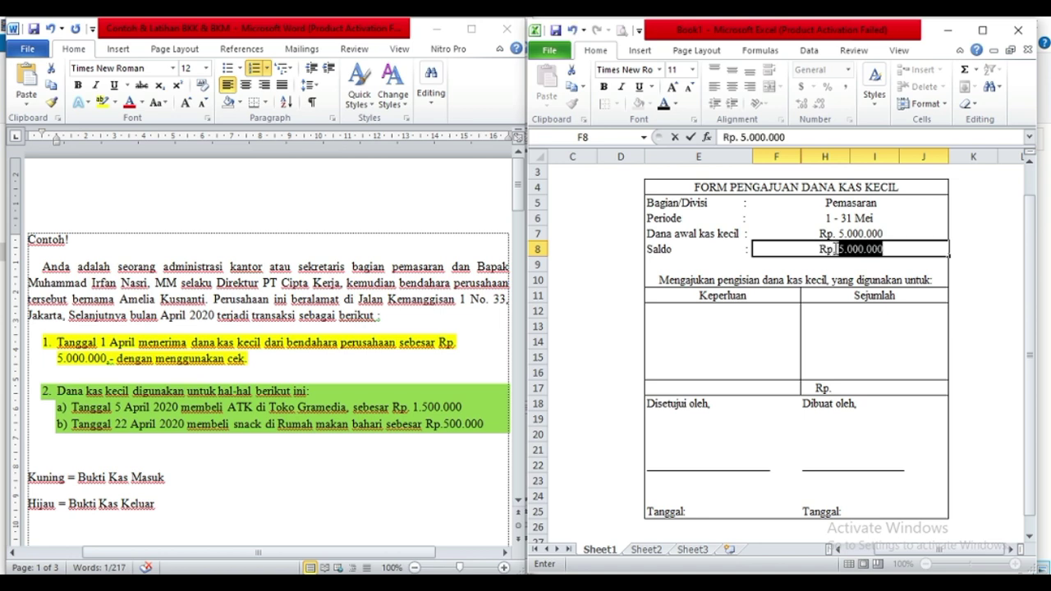
key("BackSpace")
type("3")
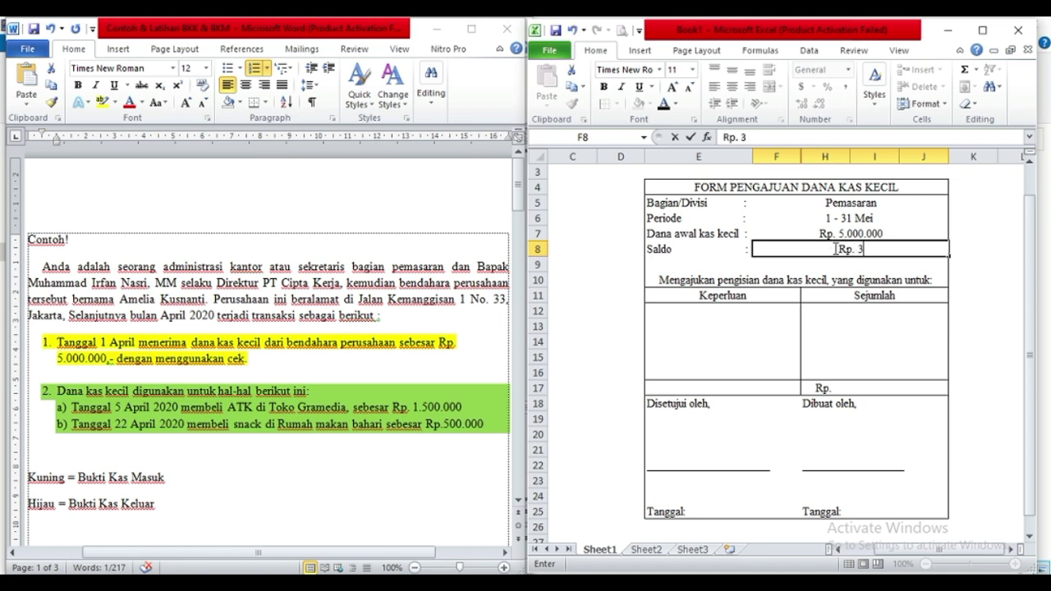
type(".000.")
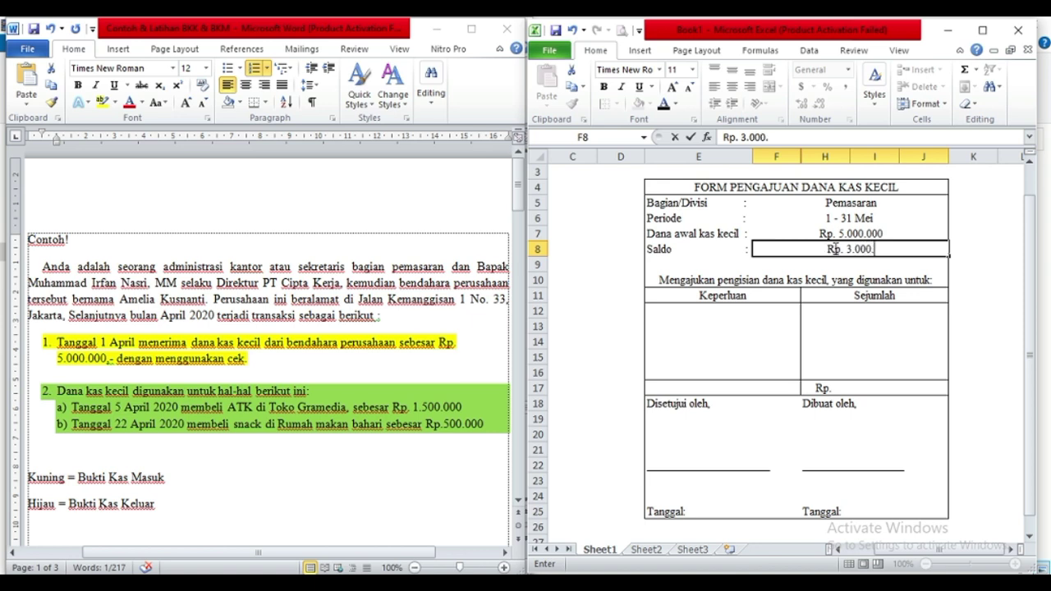
type("000")
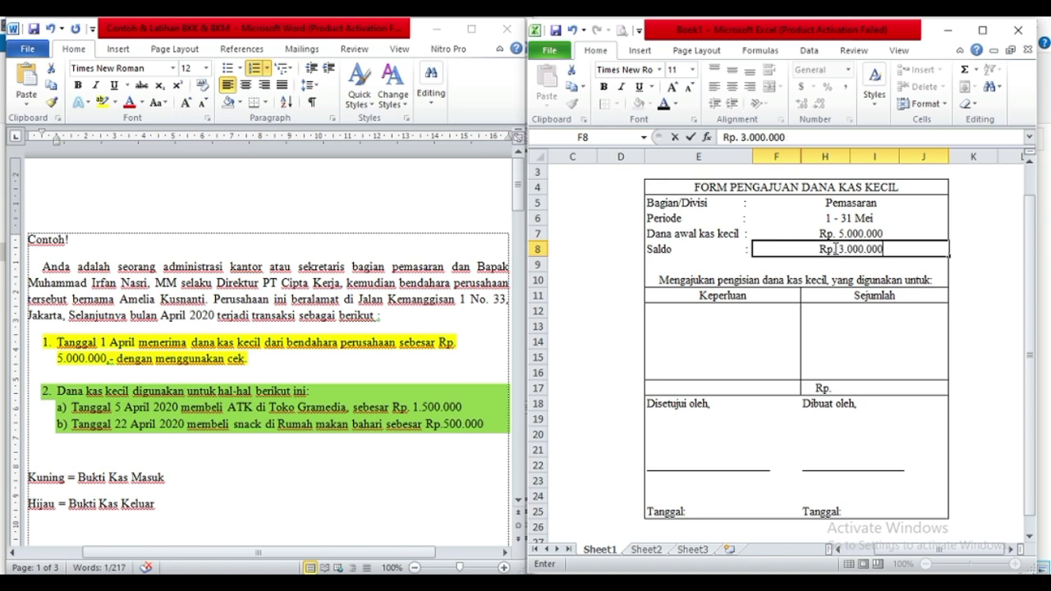
left_click(723, 322)
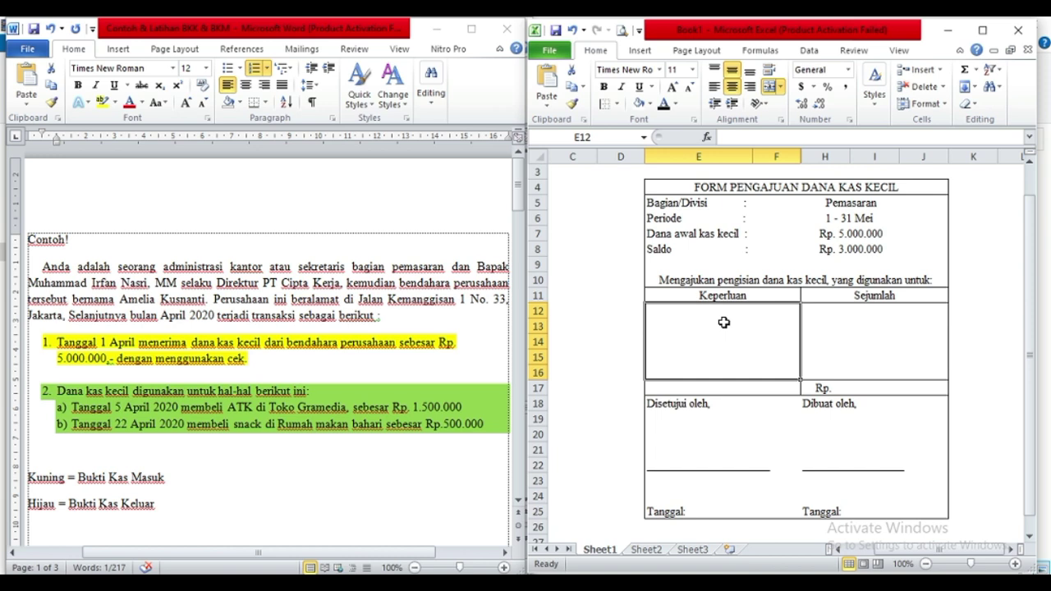
Enter 'Untuk pengisian dana kas kecil' under Keperluan, with a lowercase p.
type("Untuk P")
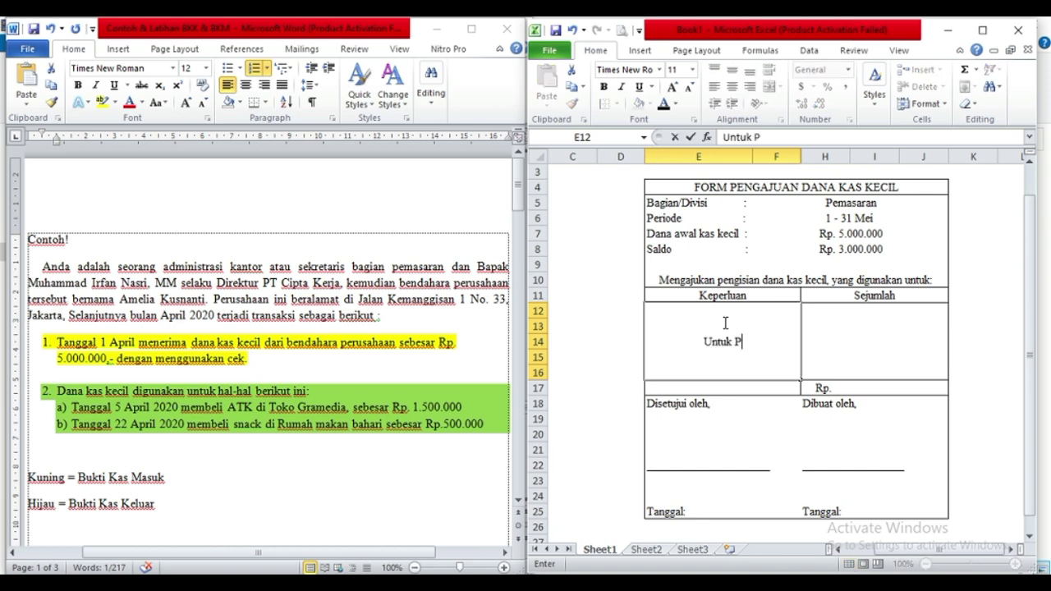
type("engisian dana ")
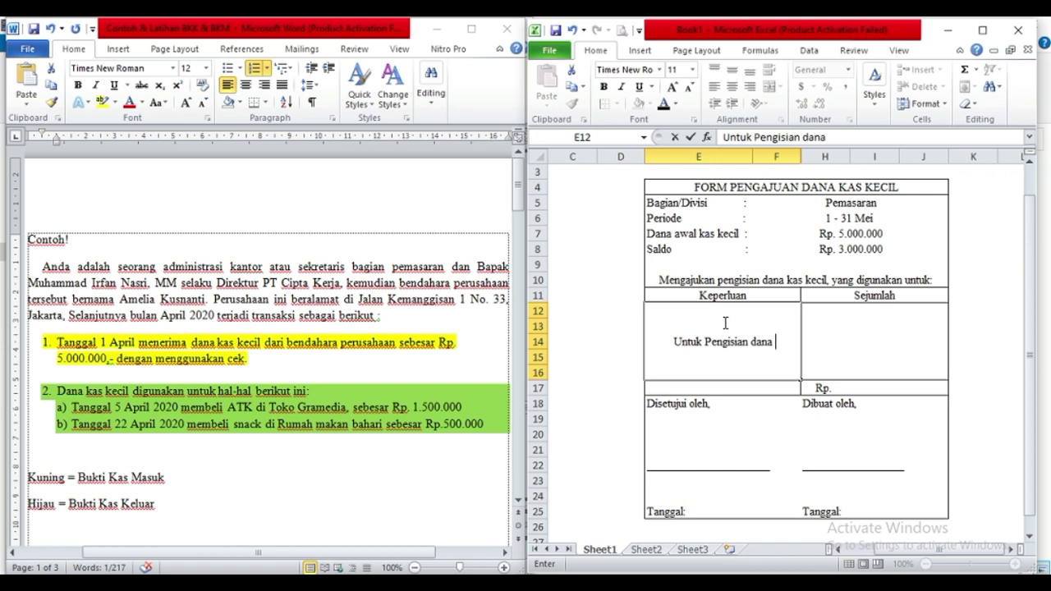
type("kas kecil")
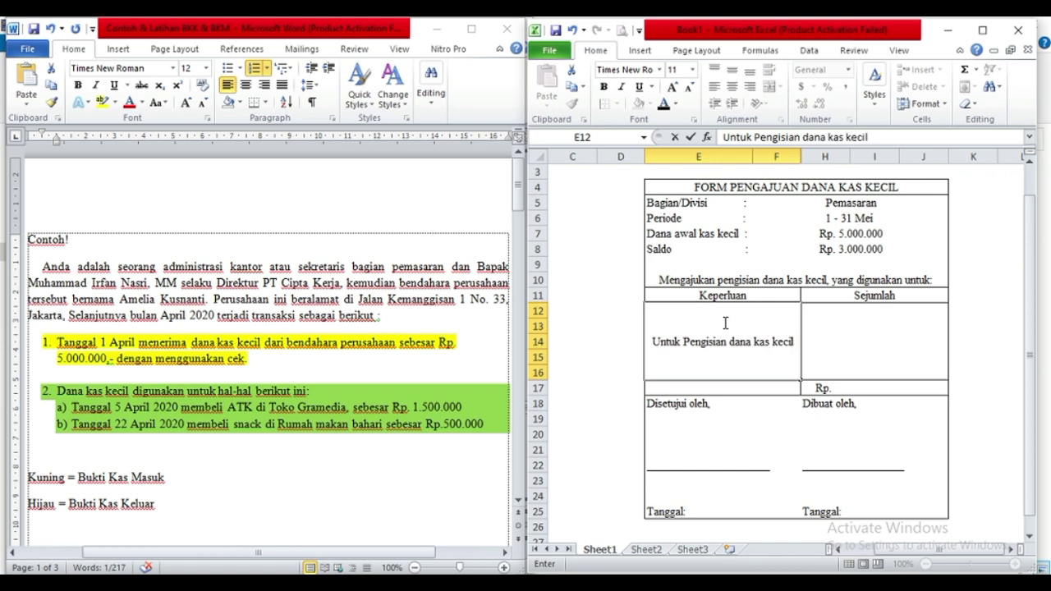
left_click(707, 336)
key("BackSpace")
type("p")
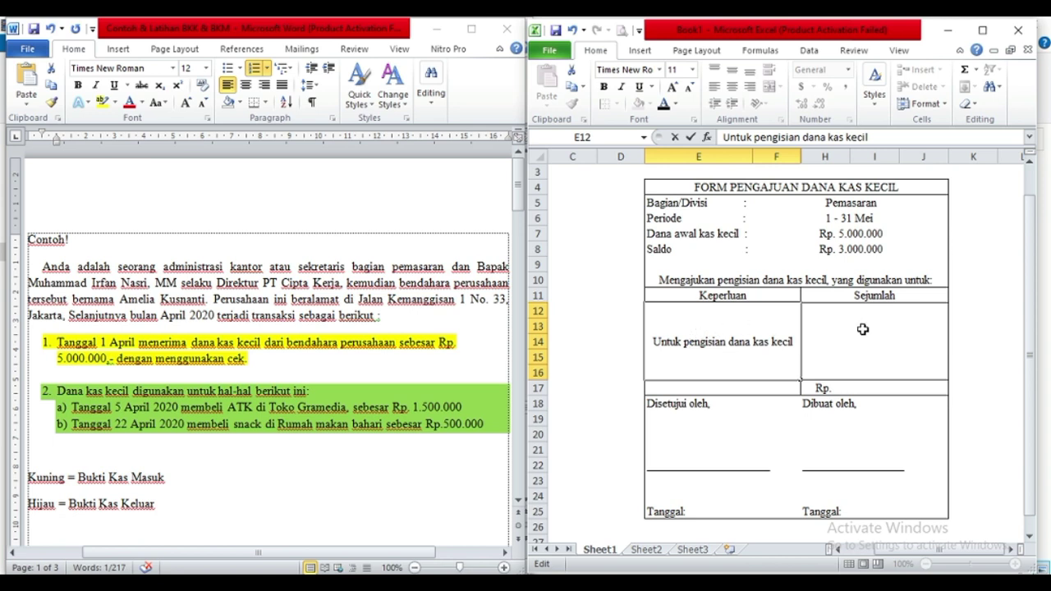
left_click(862, 329)
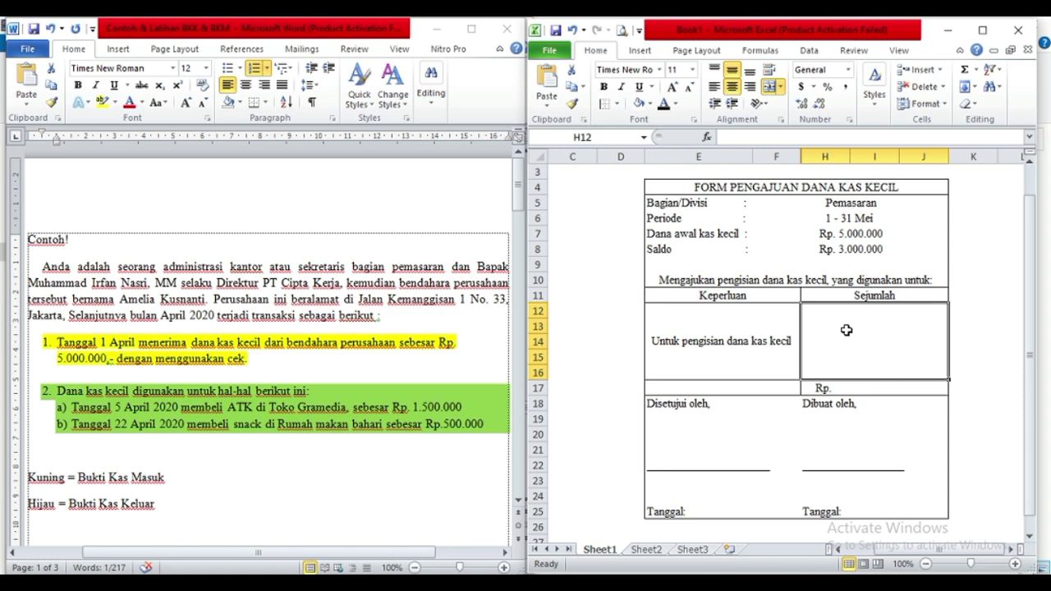
left_click(847, 257)
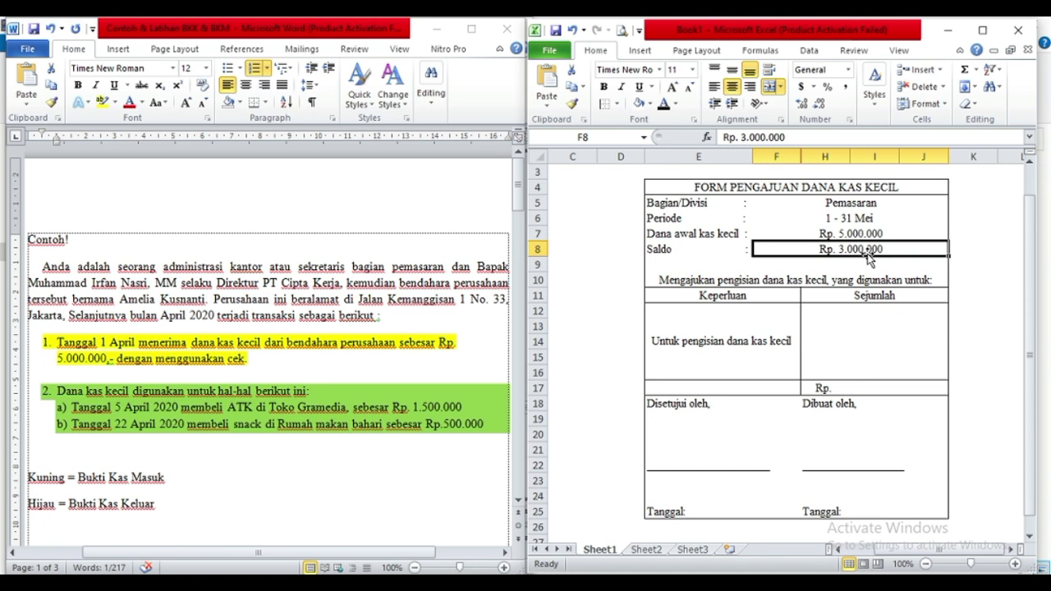
left_click(846, 328)
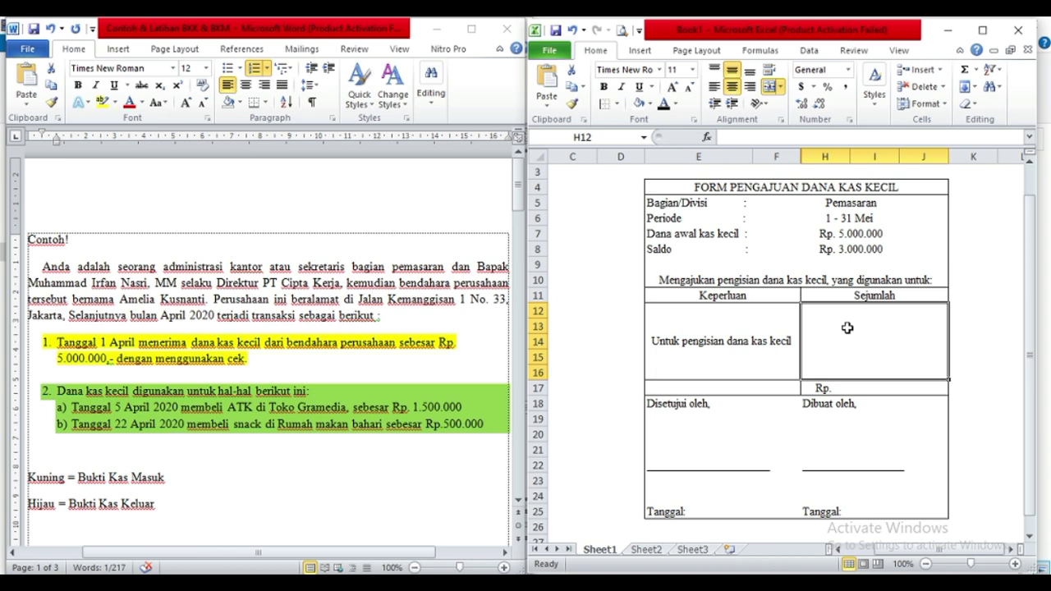
Write 'Dua Juta Rupiah' under Sejumlah and enter 2.000.000 in merged cell I17:J17.
type("Dua Juta Rupiah")
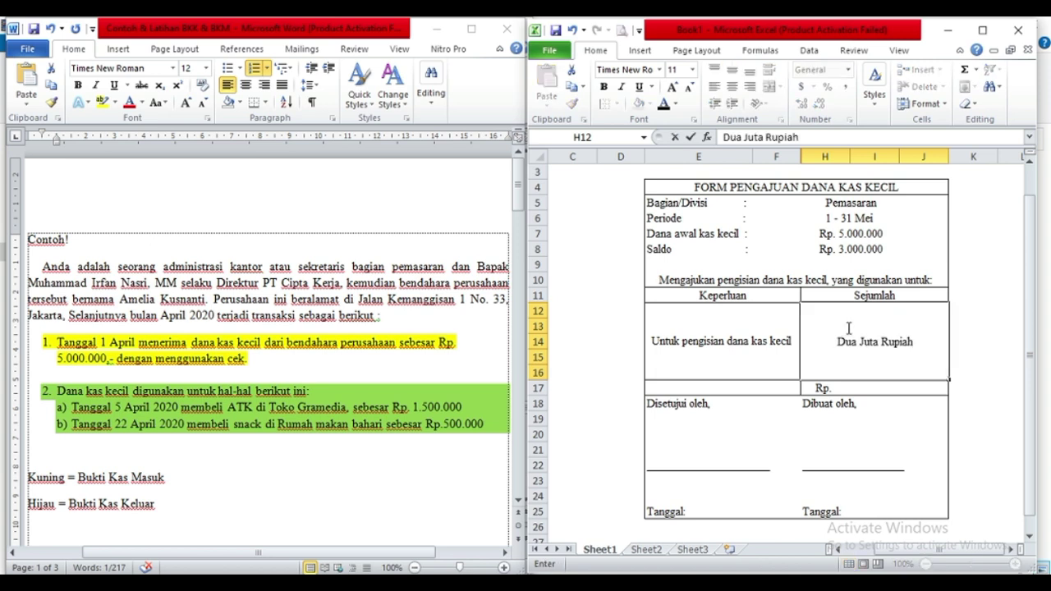
left_click(856, 388)
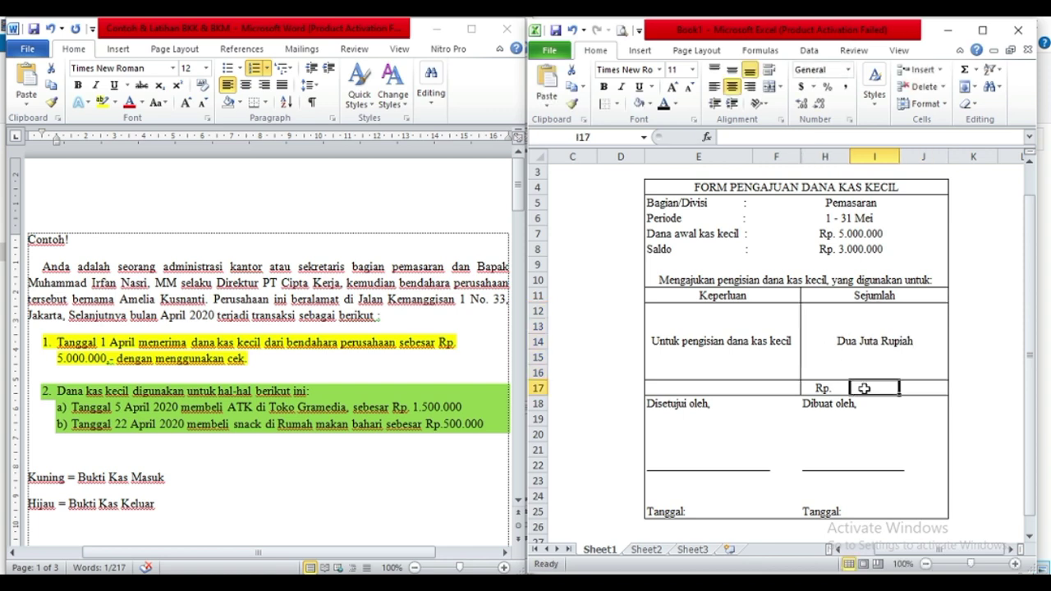
left_click_drag(859, 387, 912, 387)
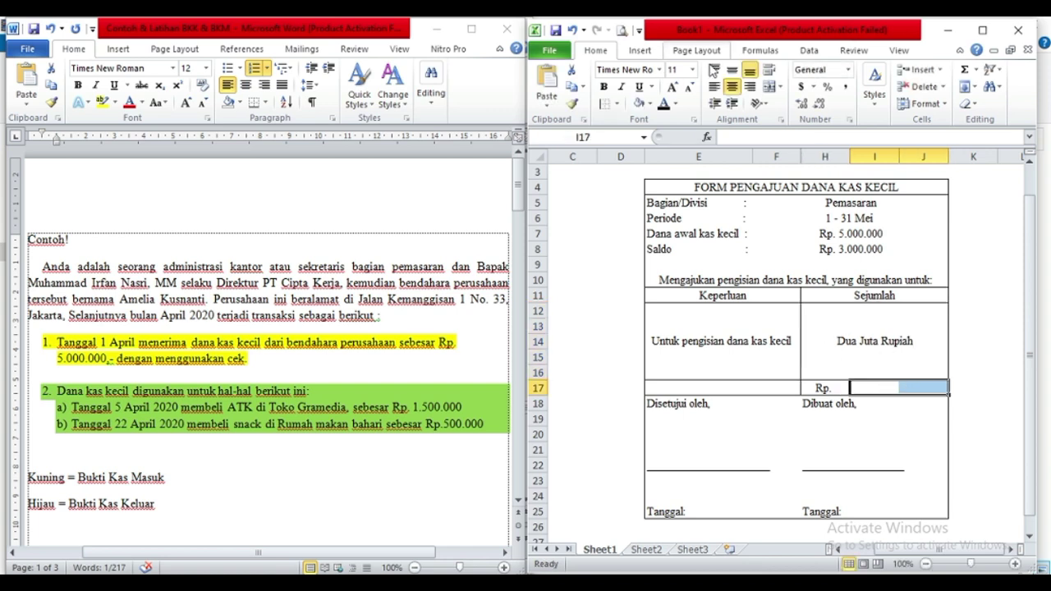
left_click(769, 86)
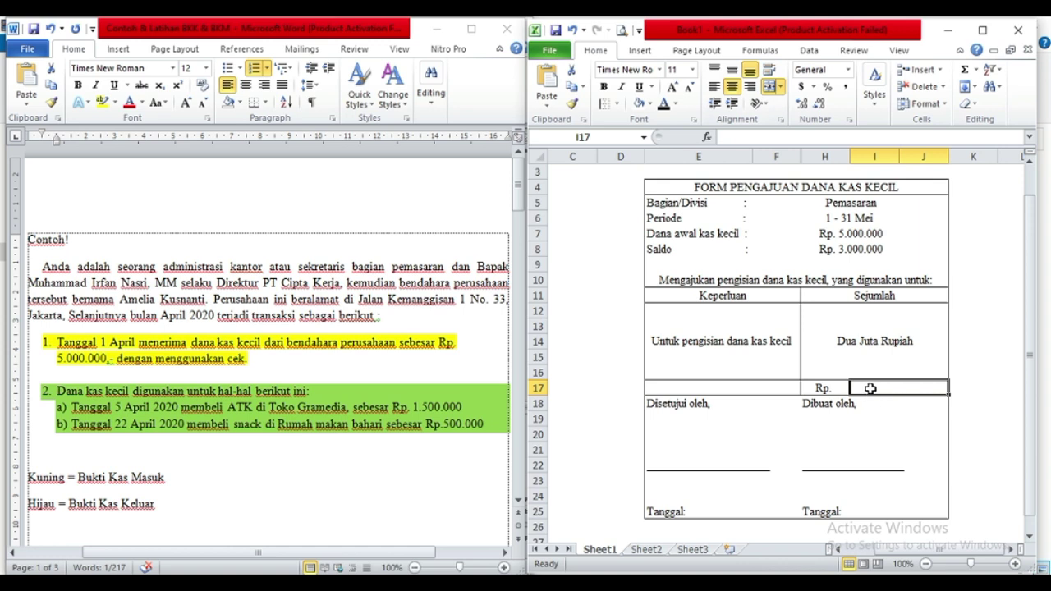
type("2.000.000")
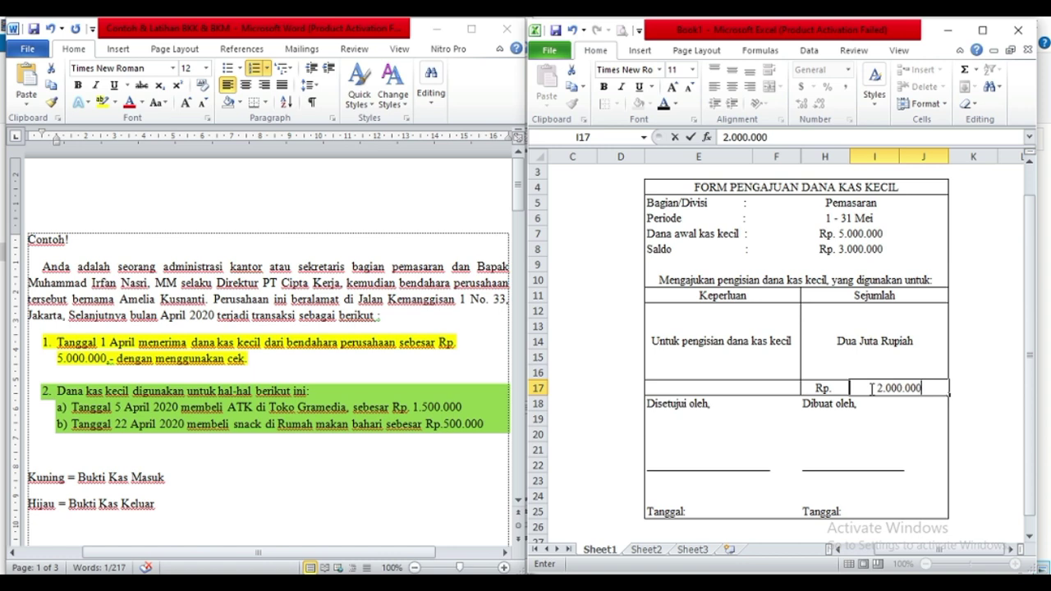
key("Tab")
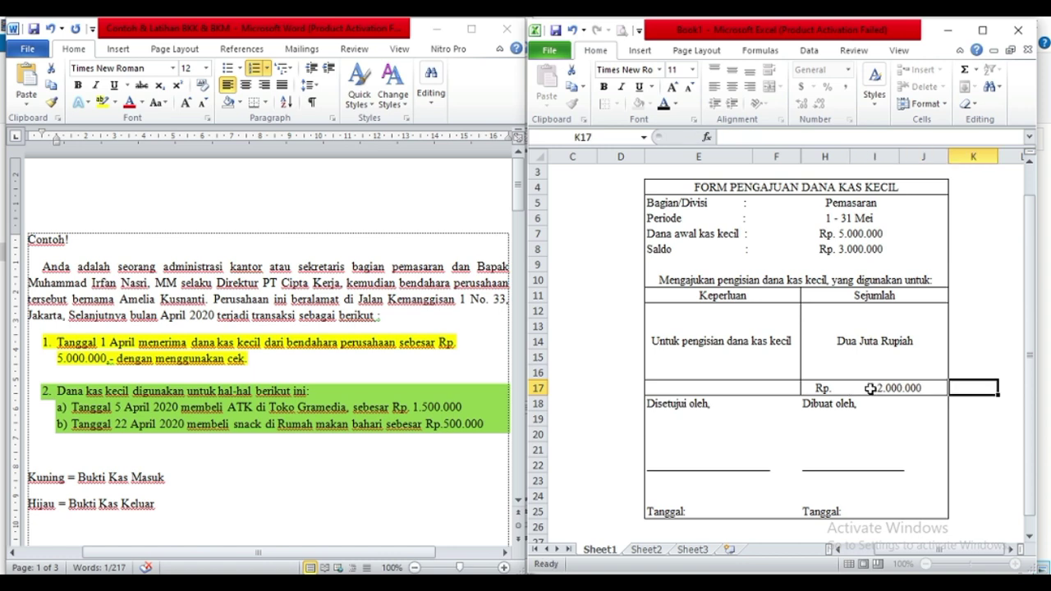
left_click(805, 369)
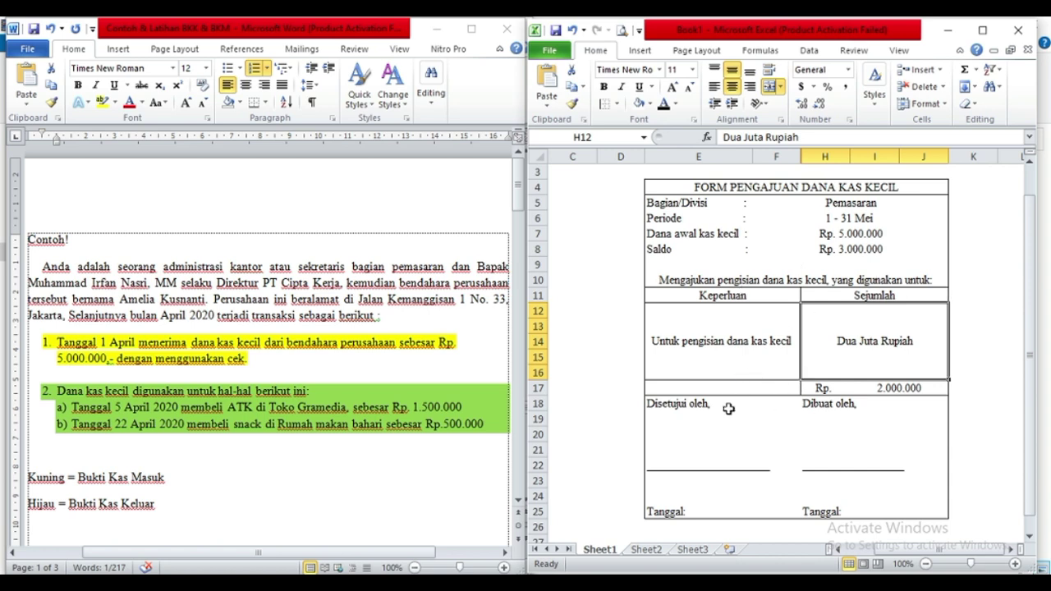
Check the Disetujui oleh and Dibuat oleh labels against the Word example's signatory details.
left_click(674, 418)
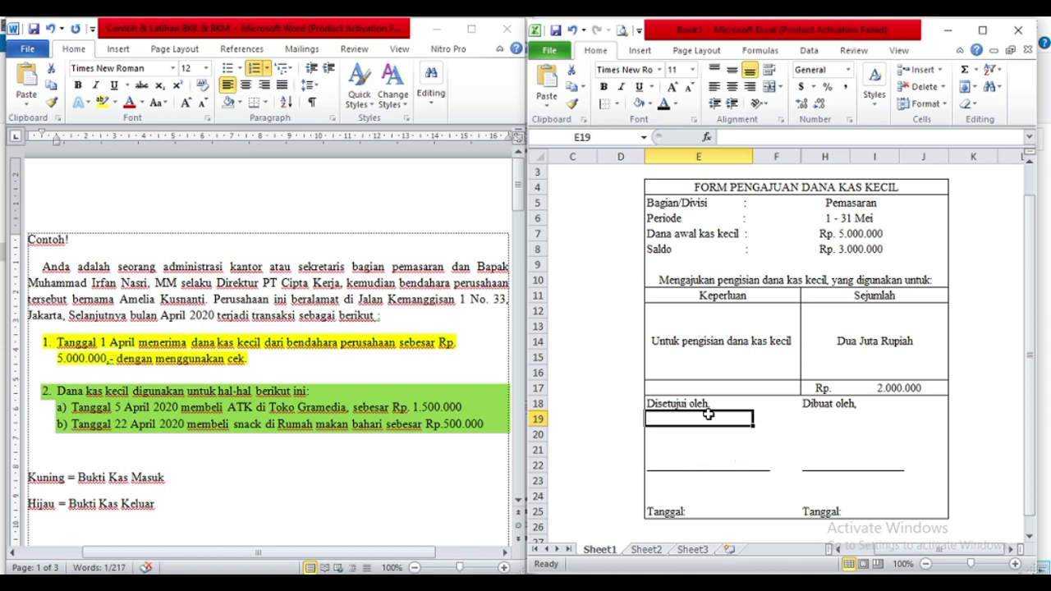
left_click(667, 404)
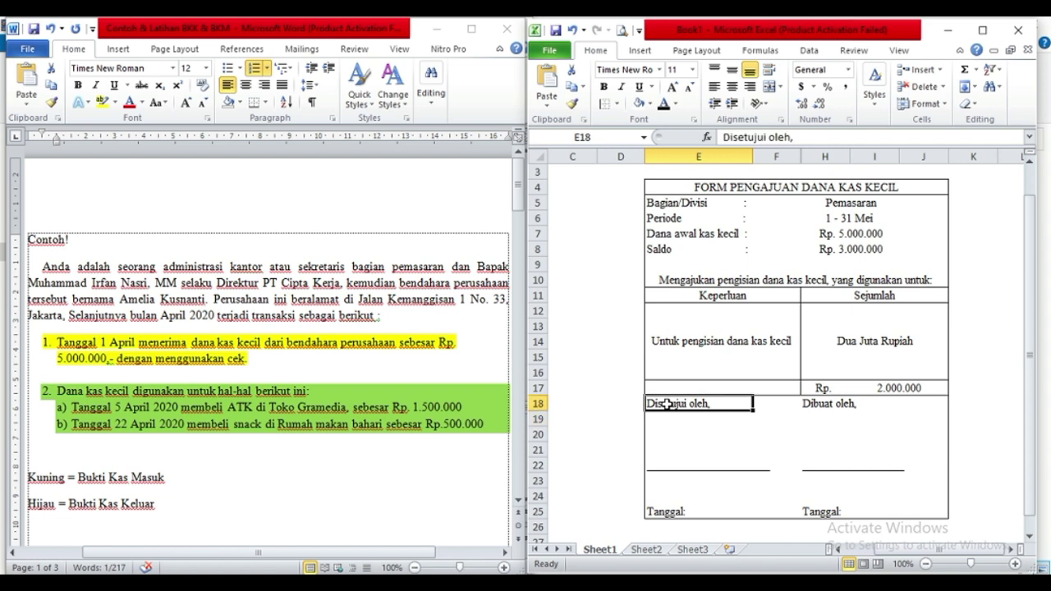
left_click(829, 403)
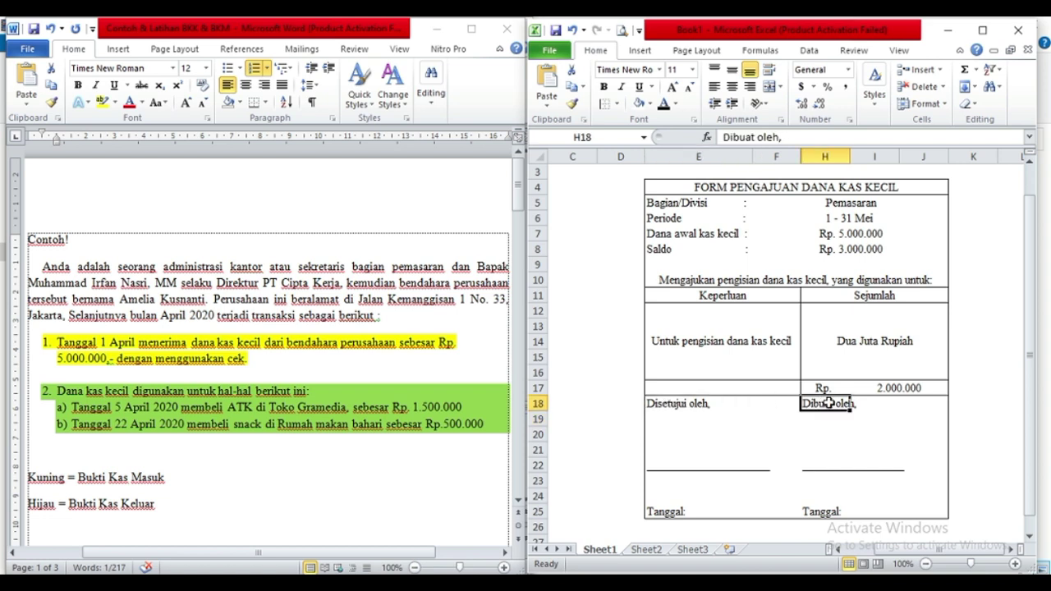
left_click(666, 406)
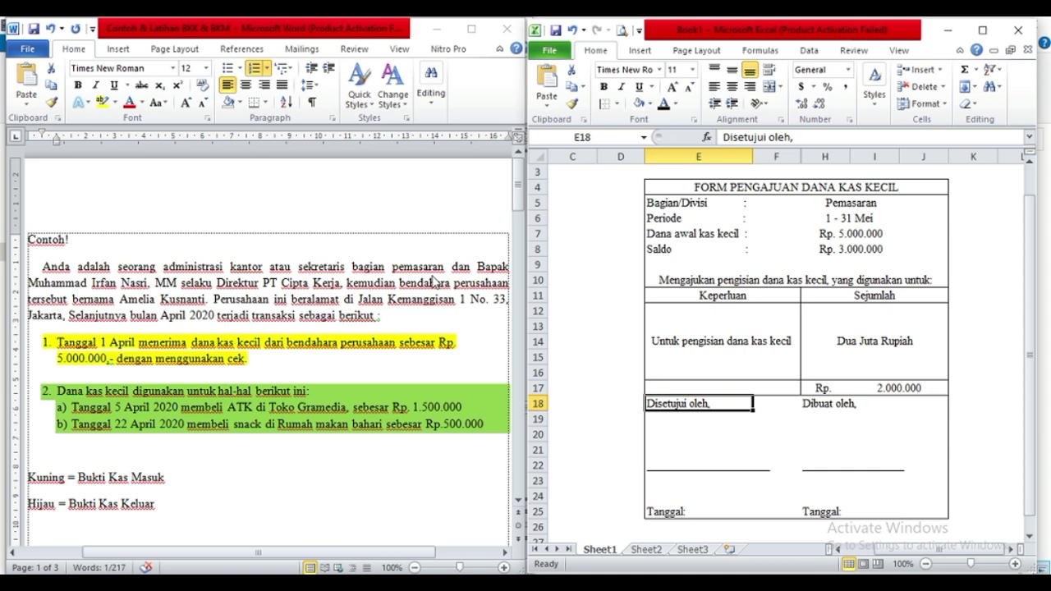
left_click(96, 290)
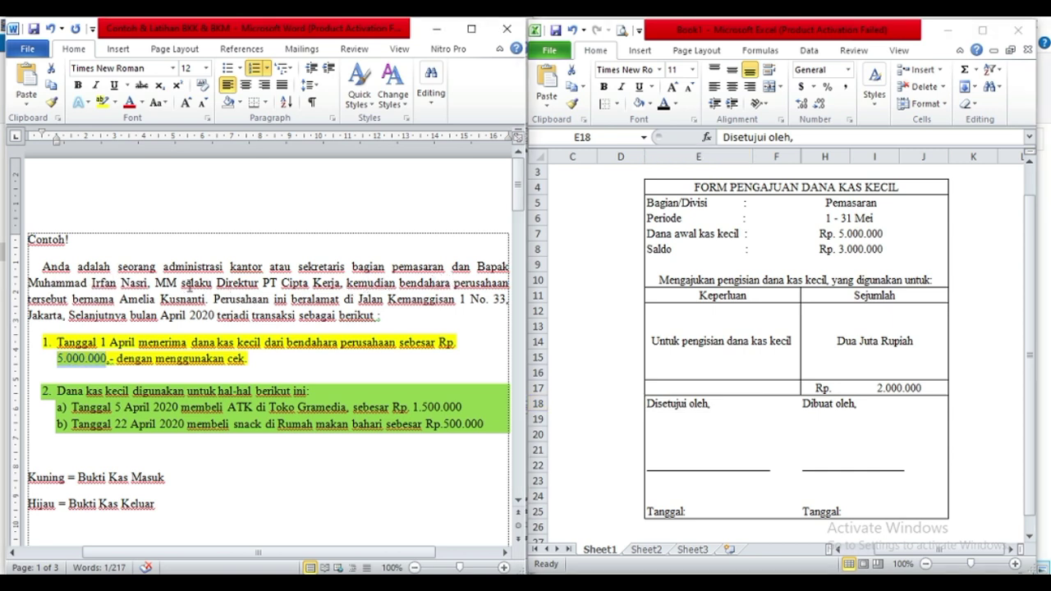
left_click(670, 462)
Enter the approver's name with M.M in E22 and title Direktur Perusahaan in E23.
left_click(655, 468)
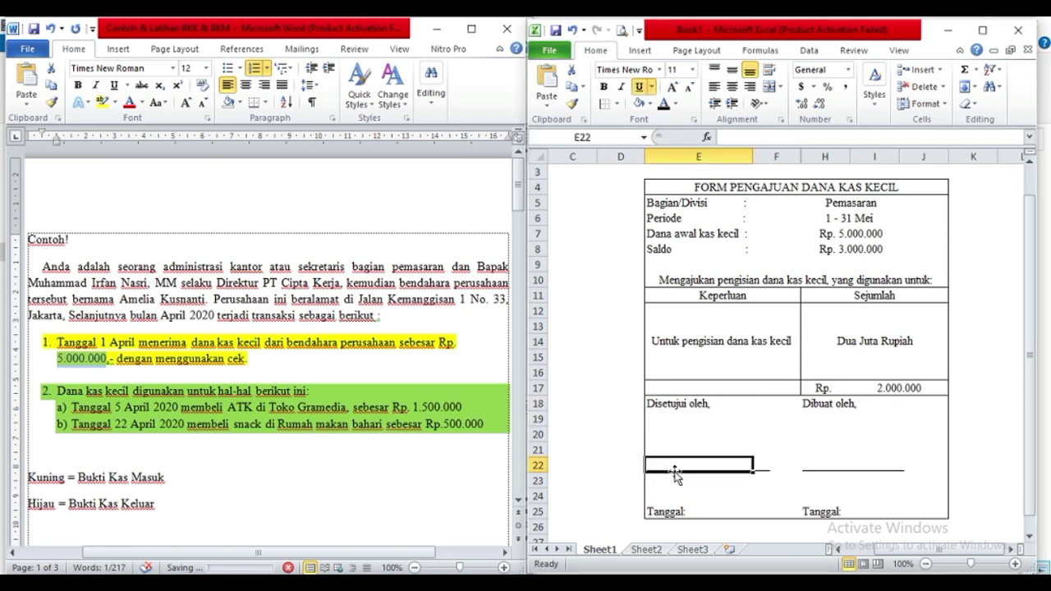
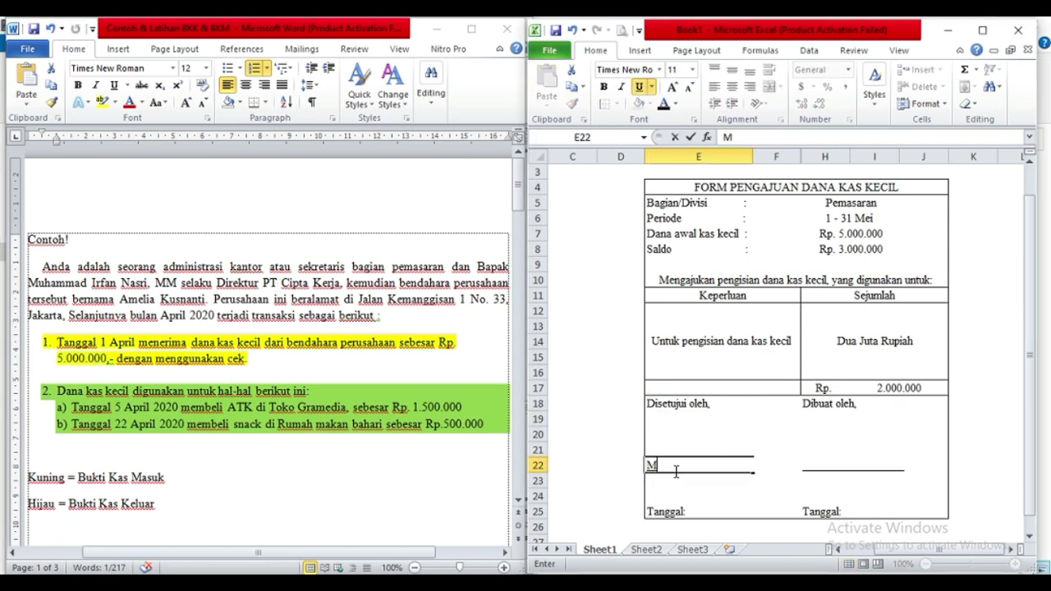
type("M.m")
key("BackSpace")
type("M")
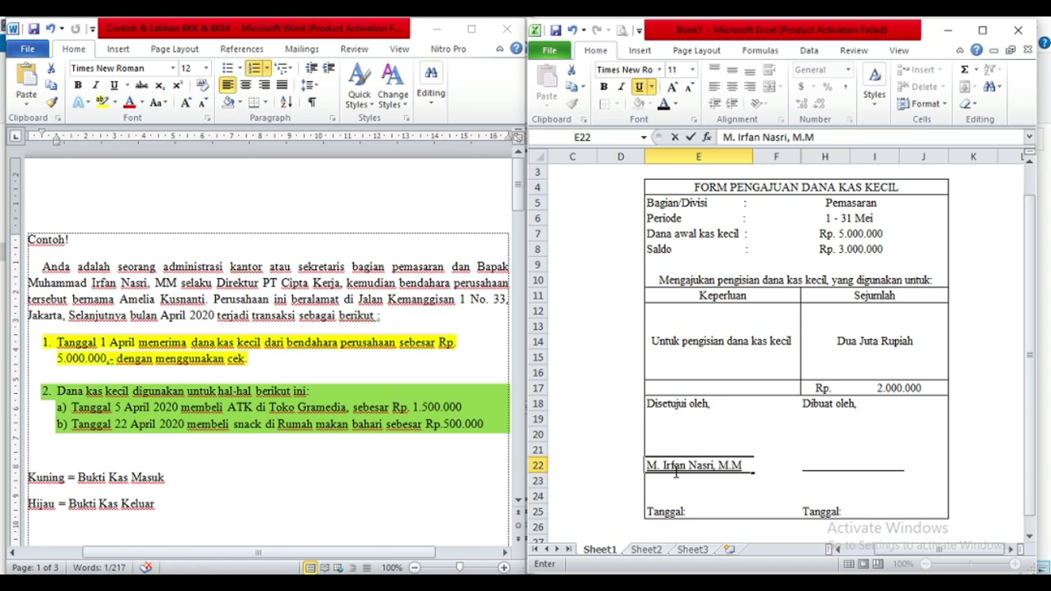
left_click(665, 481)
type("Direktu")
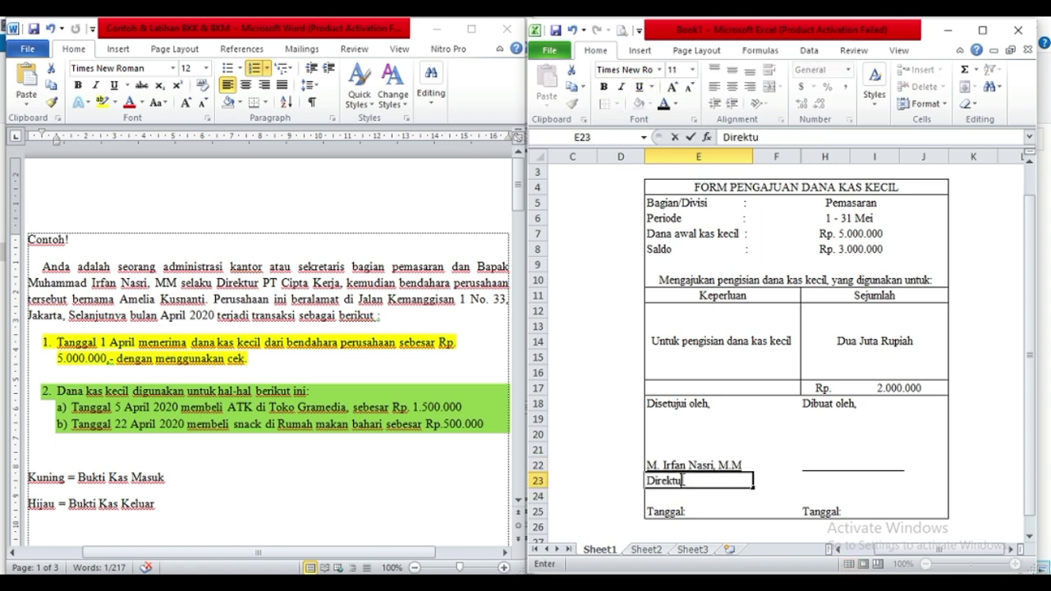
type("r Perusahaan")
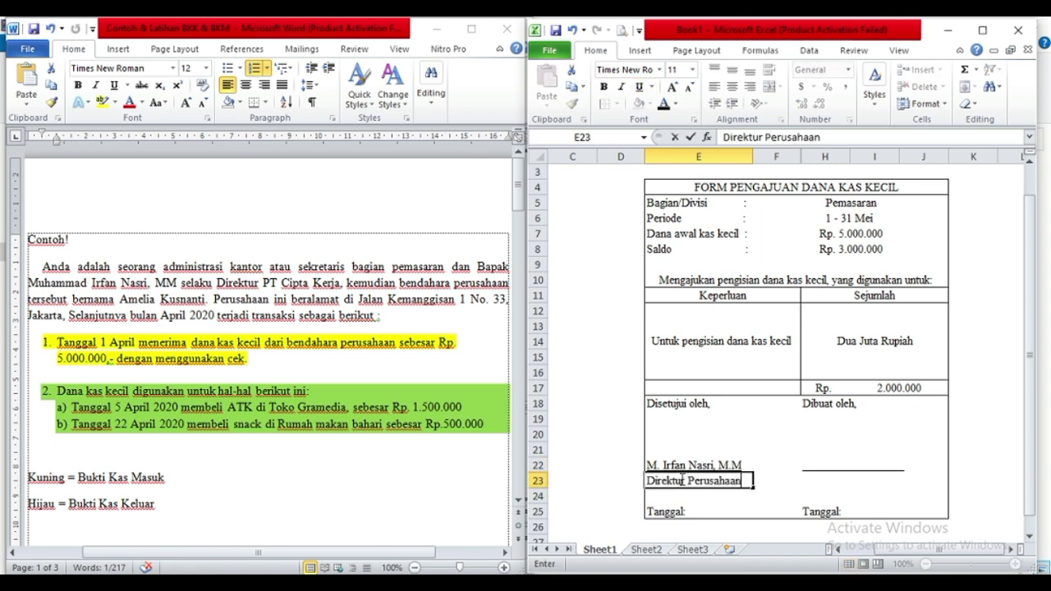
left_click(825, 465)
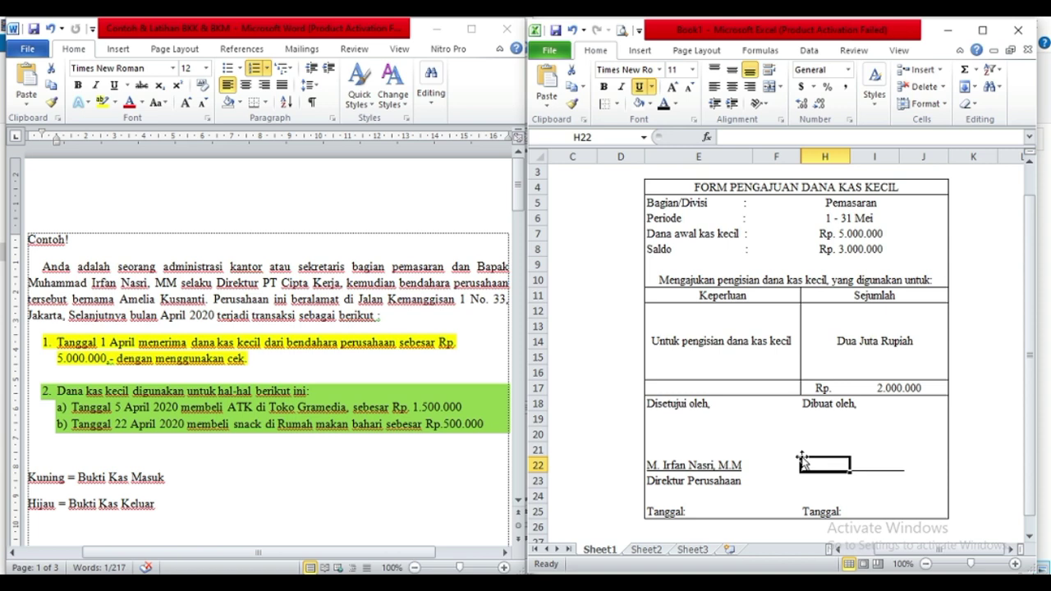
Enter the preparer's name in H22 and title Administrasi Kantor in H23.
type("M")
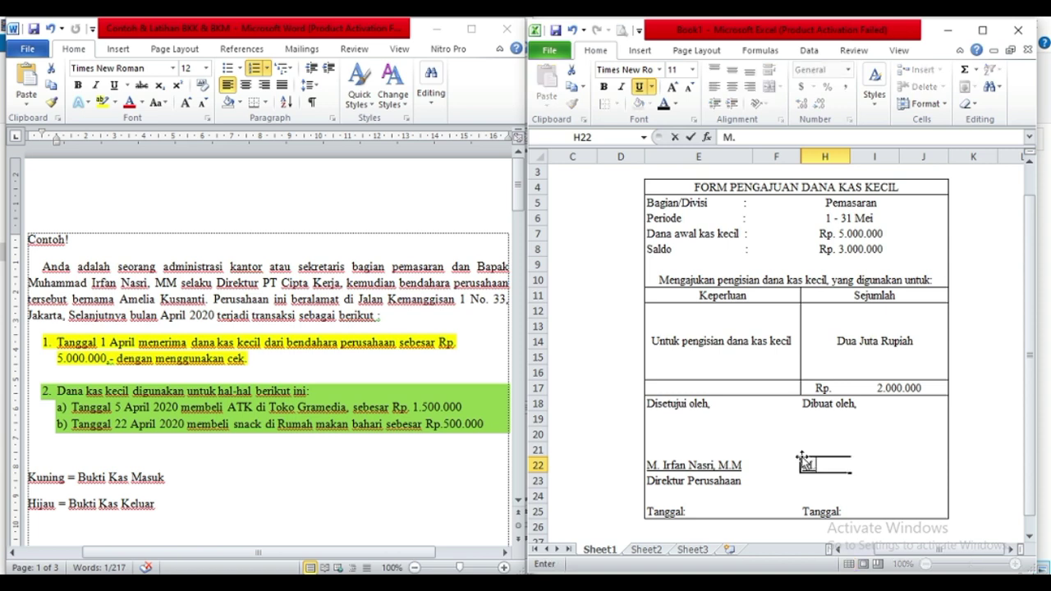
type(". Hariri")
left_click(822, 478)
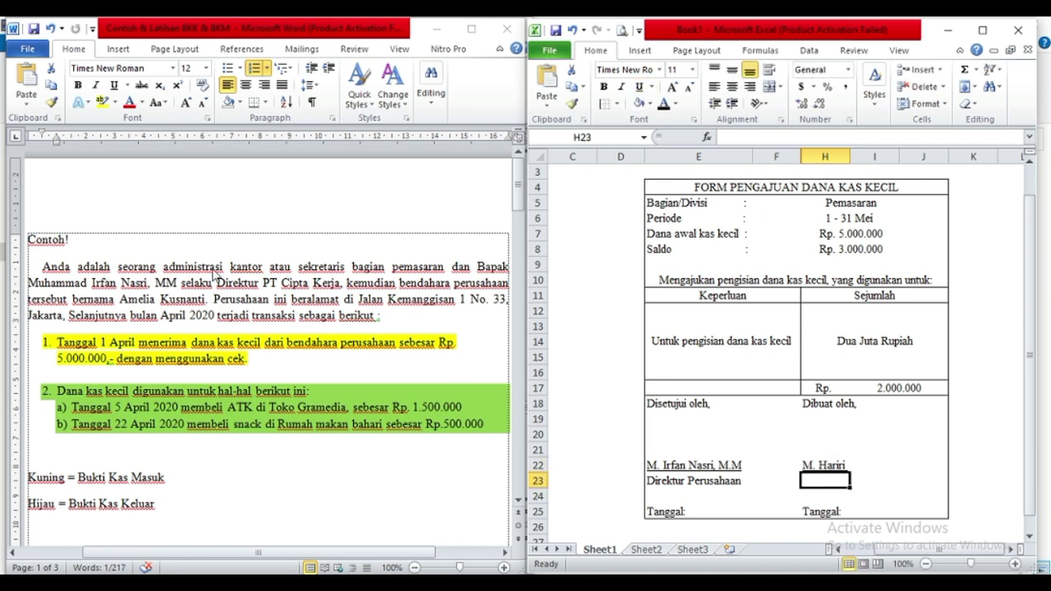
type("Administrasi Kantor")
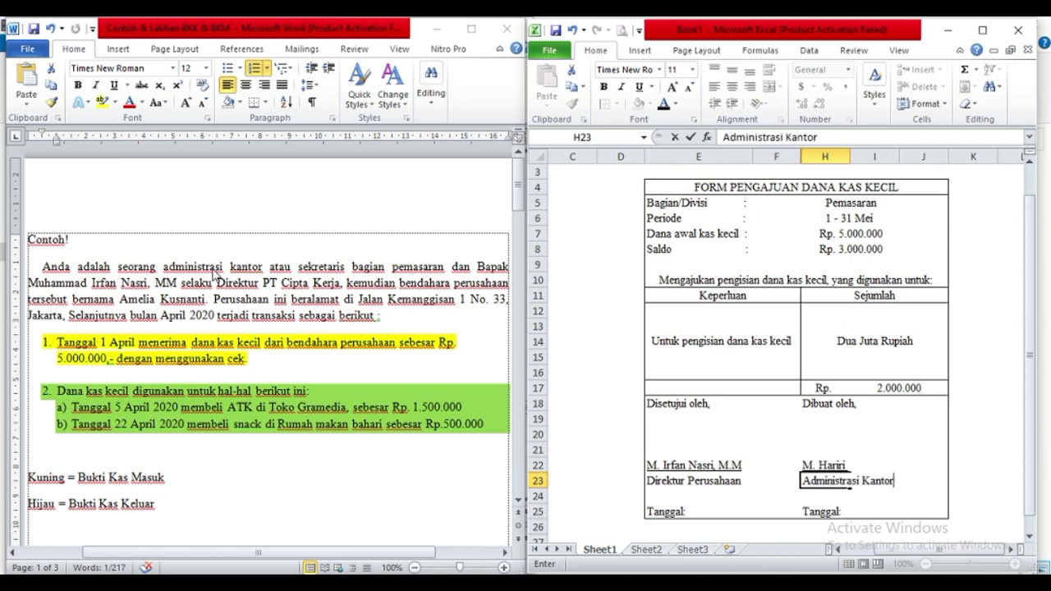
key("shift+Left")
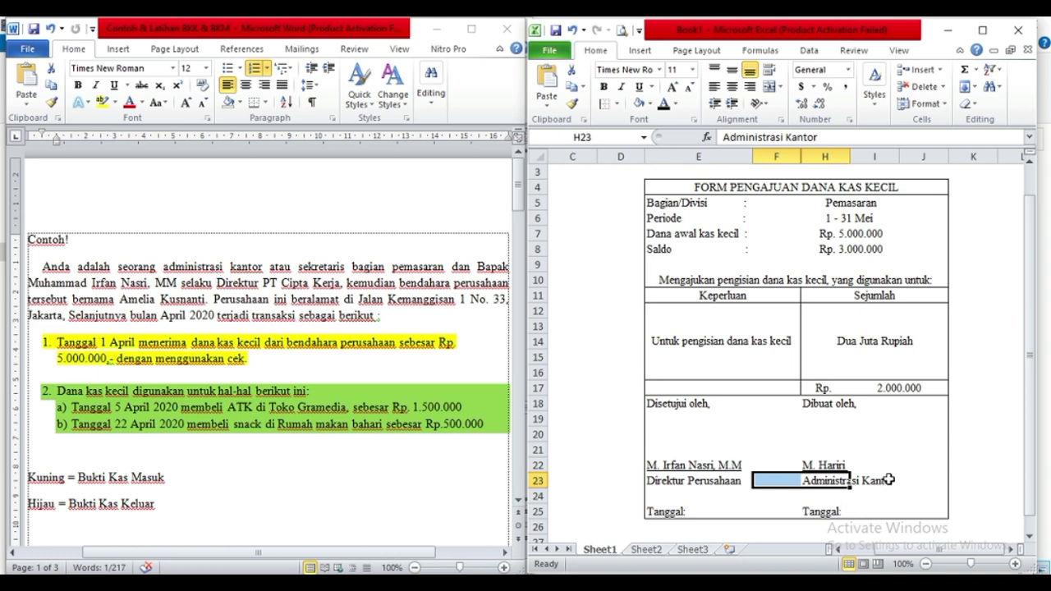
double_click(889, 481)
Replace the preparer's title with Sekretaris Kantor.
left_click(839, 481)
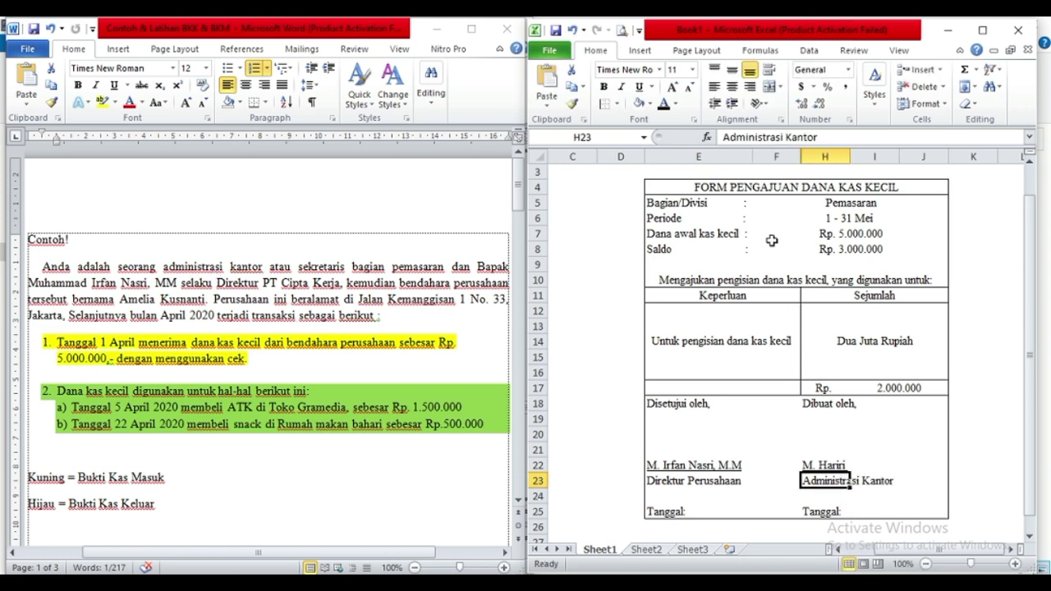
left_click_drag(824, 137, 726, 137)
type("sEKRE")
key("BackSpace")
key("BackSpace")
key("BackSpace")
key("BackSpace")
type("sekreta")
key("BackSpace")
key("BackSpace")
key("BackSpace")
key("BackSpace")
key("BackSpace")
type("Sekretaris Kantor")
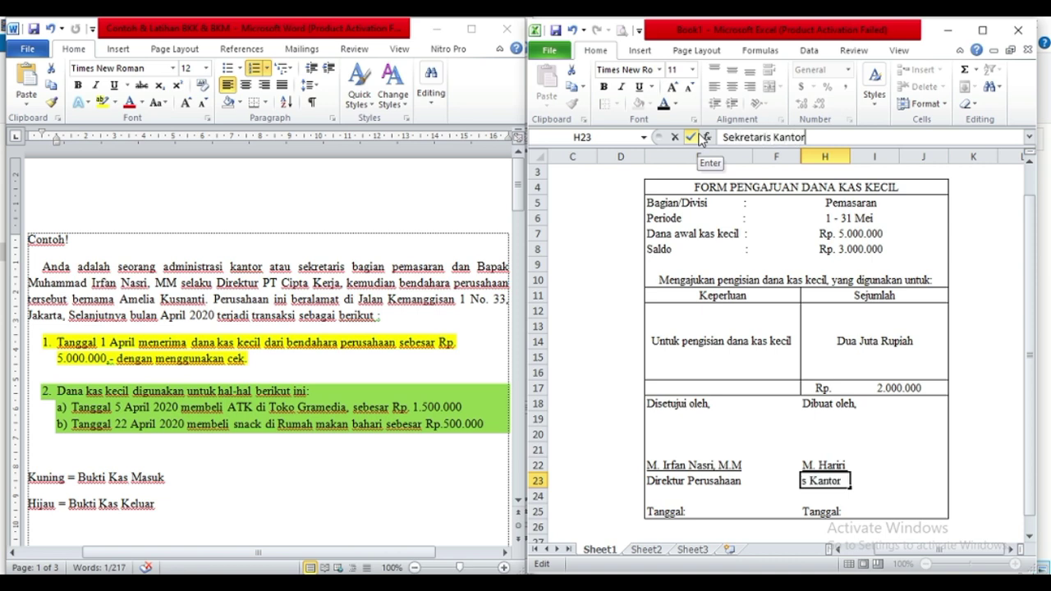
key("Tab")
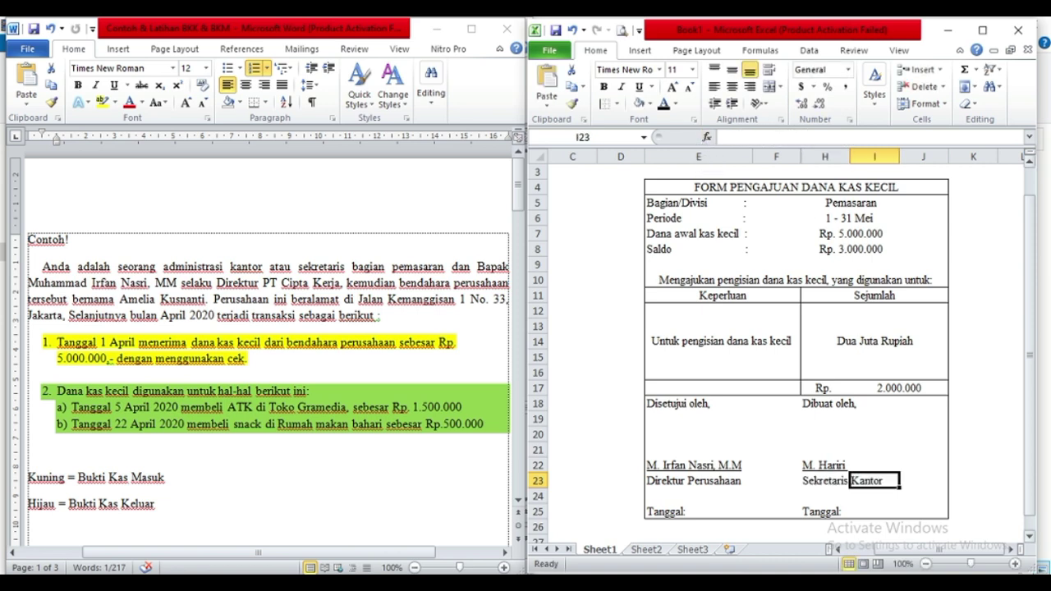
Draw a darker freehand scribble signature above the approver's name and enlarge it.
left_click(637, 51)
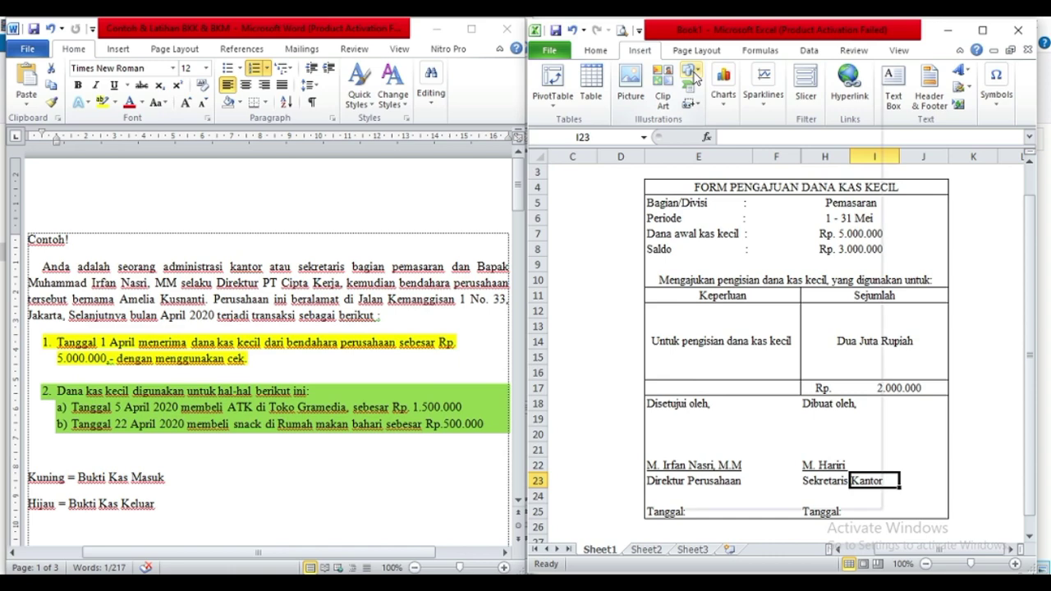
left_click(693, 74)
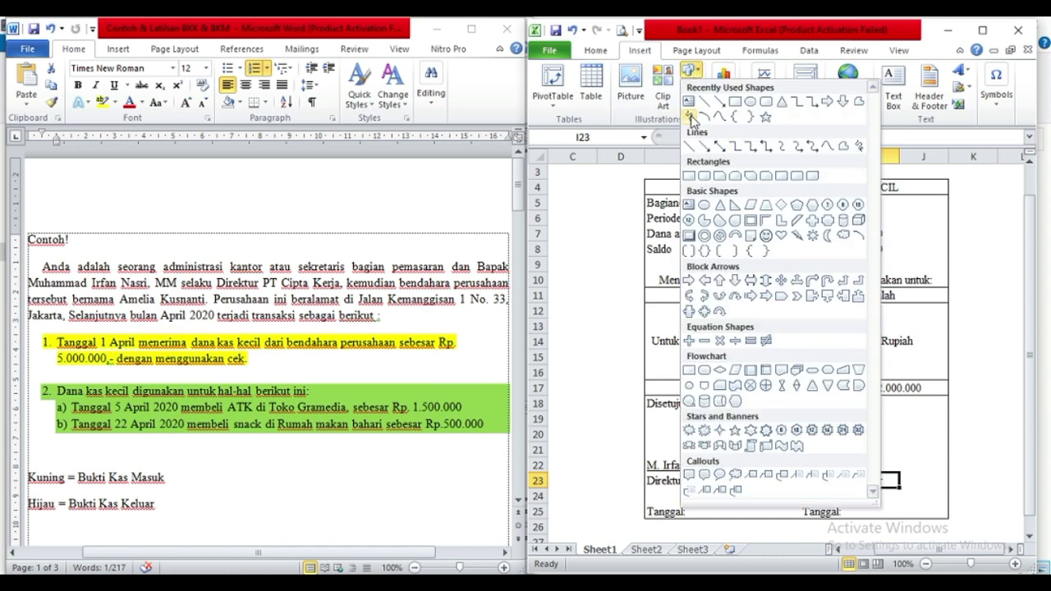
left_click(690, 116)
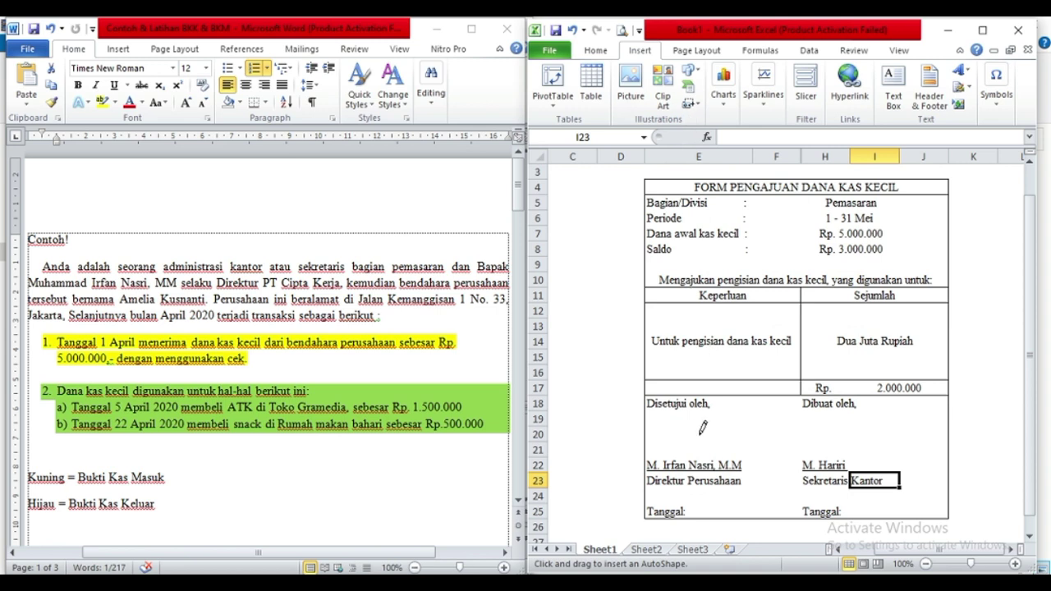
mouse_move(660, 447)
left_mouse_down()
mouse_move(703, 433)
mouse_move(709, 389)
mouse_move(678, 431)
mouse_move(750, 431)
left_mouse_up()
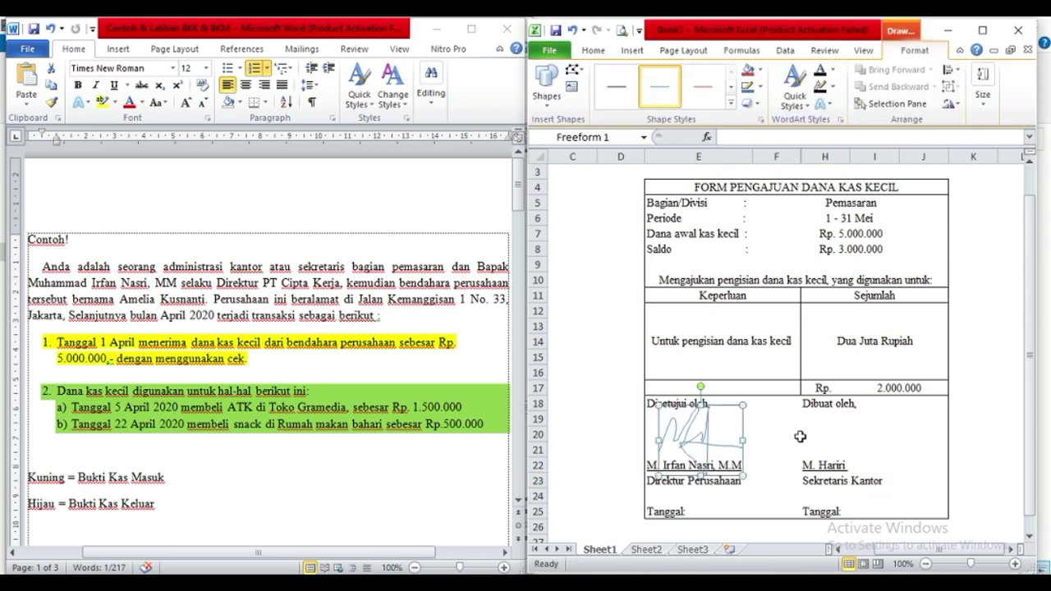
left_click(615, 93)
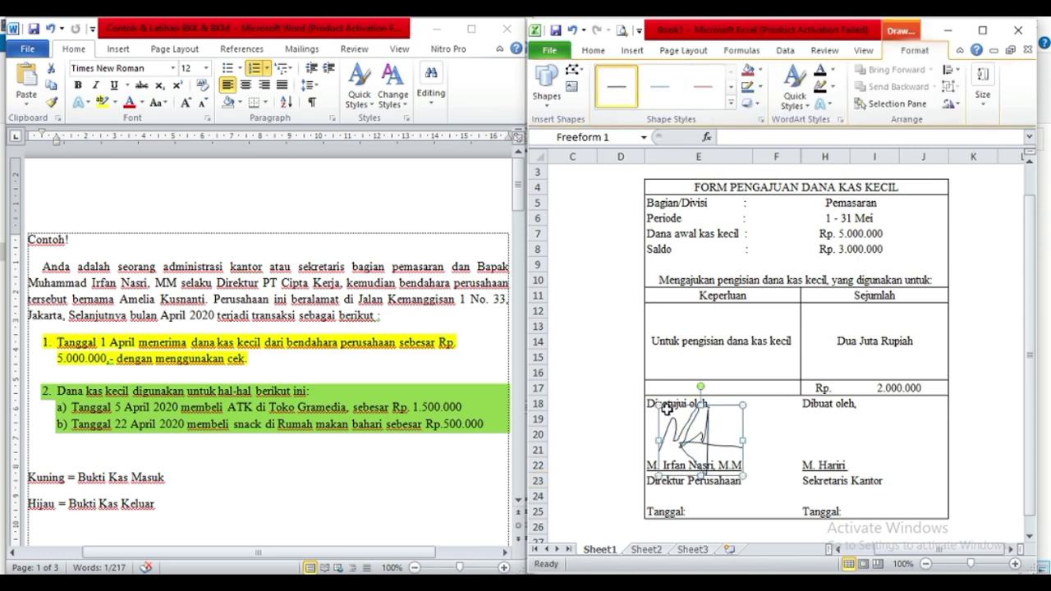
mouse_move(690, 436)
left_mouse_down()
mouse_move(737, 468)
mouse_move(681, 435)
mouse_move(732, 400)
left_mouse_up()
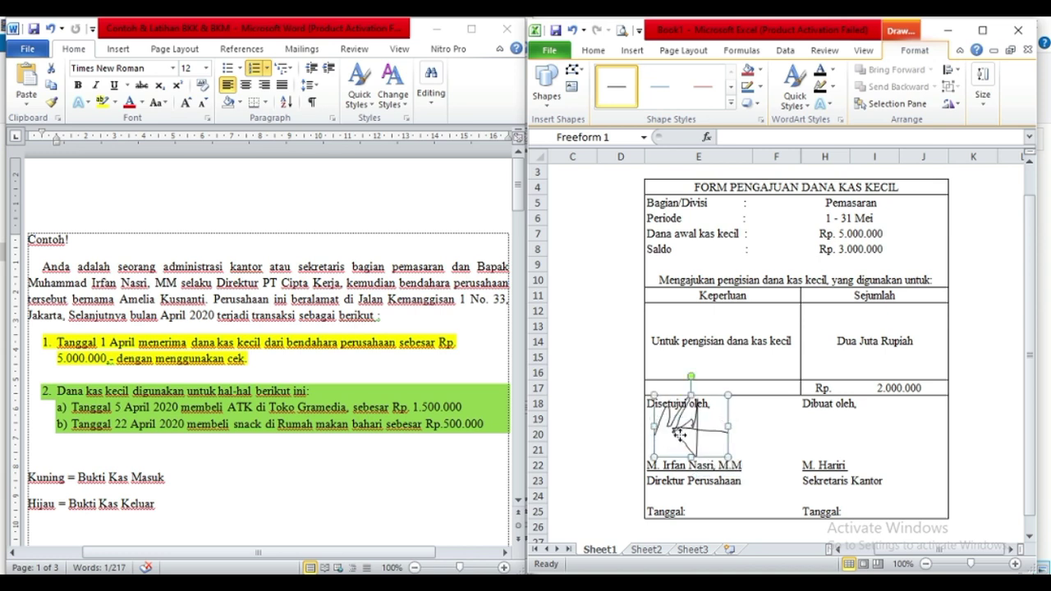
left_click_drag(679, 439, 684, 445)
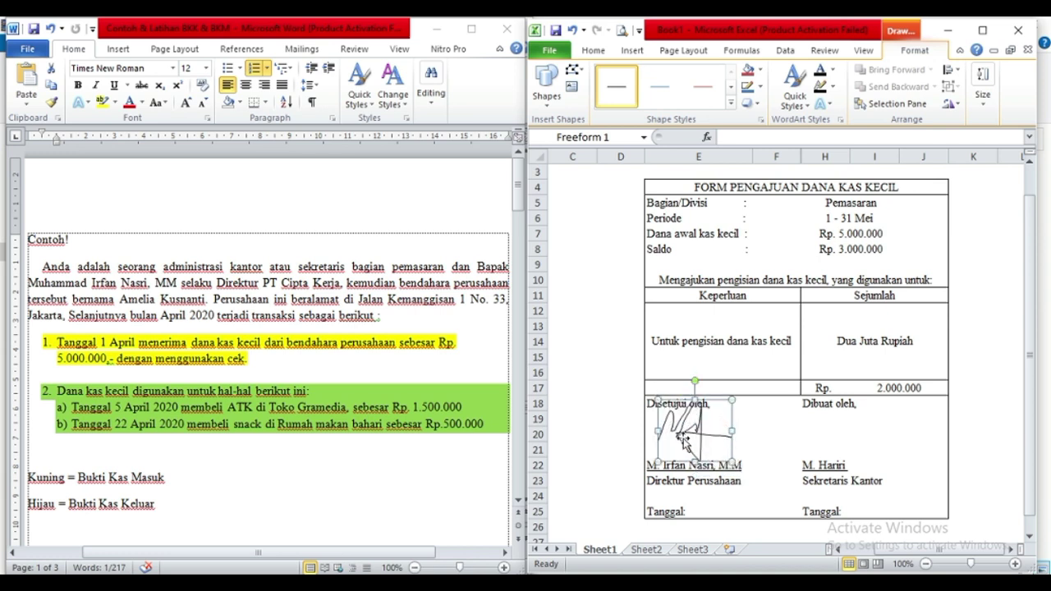
Choose the Adreena Script font for the preparer's signature cell H20.
left_click(593, 50)
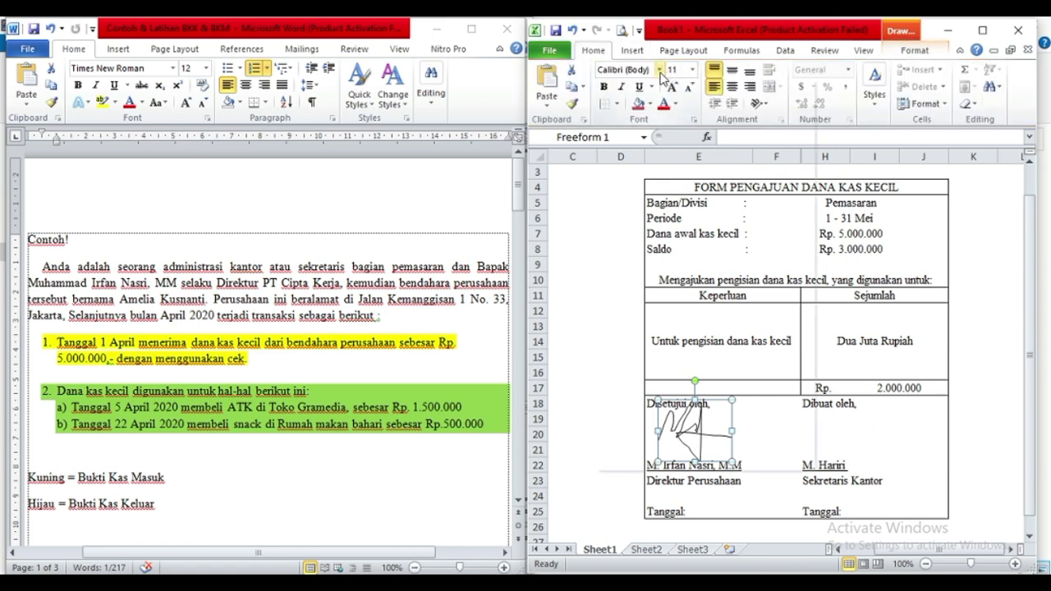
left_click(659, 70)
left_click(725, 158)
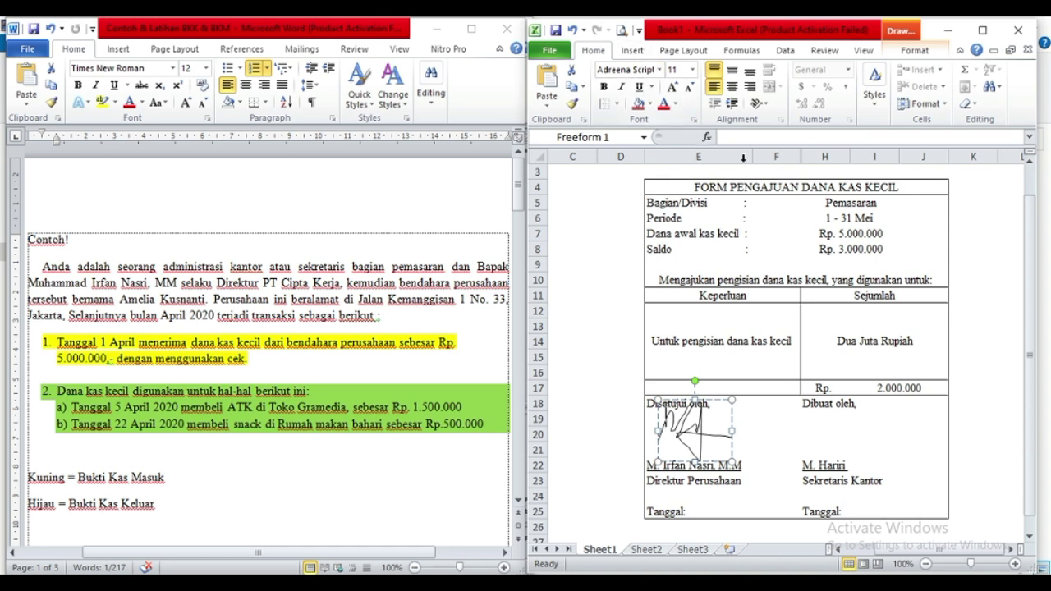
left_click(829, 436)
Write the preparer's name in Adreena Script font in H20 as a signature.
type("Hari")
key("BackSpace")
key("BackSpace")
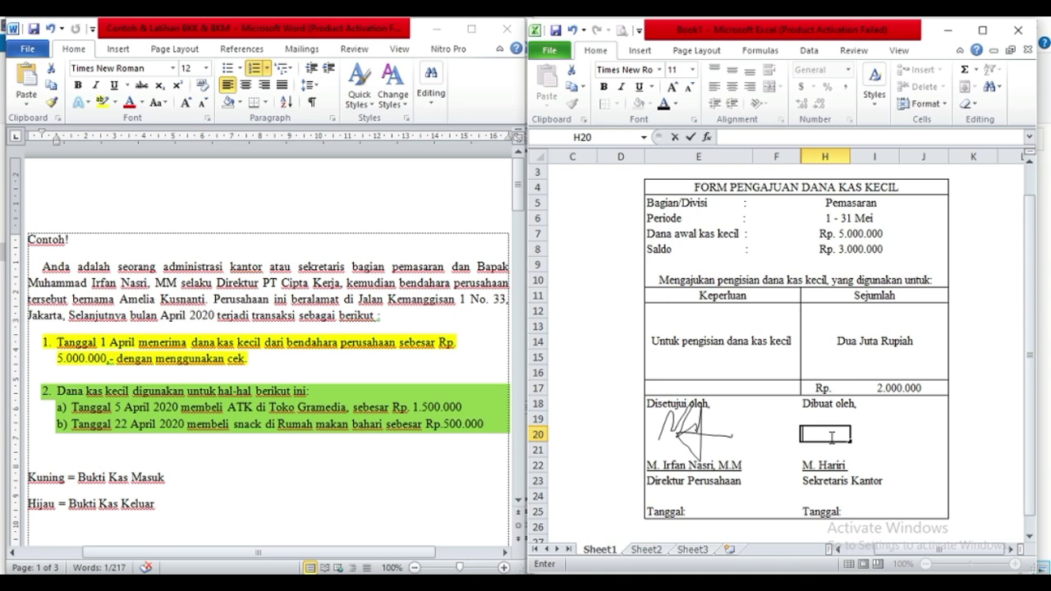
left_click(662, 70)
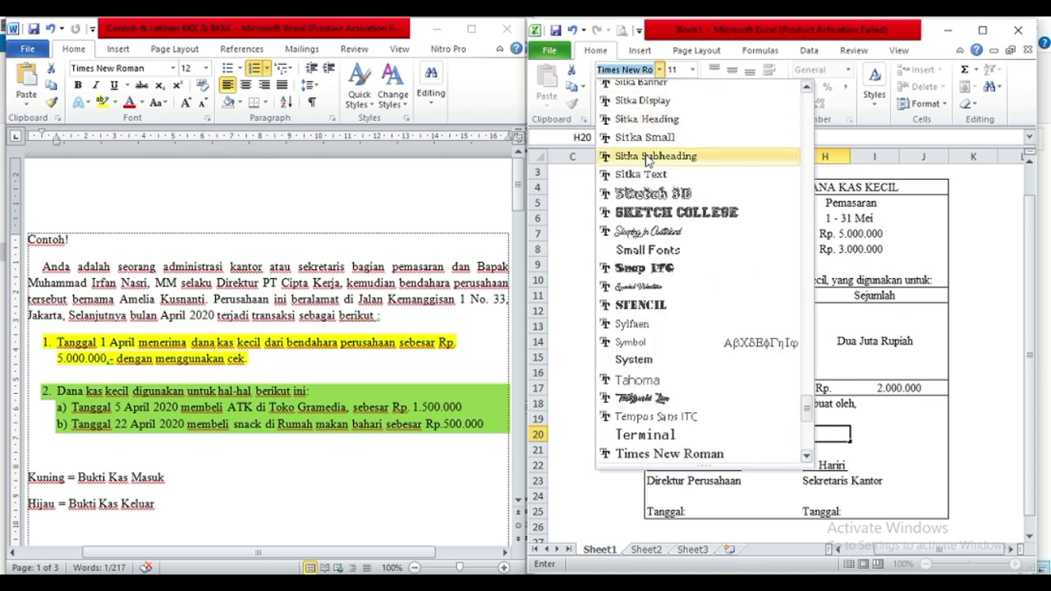
left_click(809, 388)
scroll(714, 271, "up", 20)
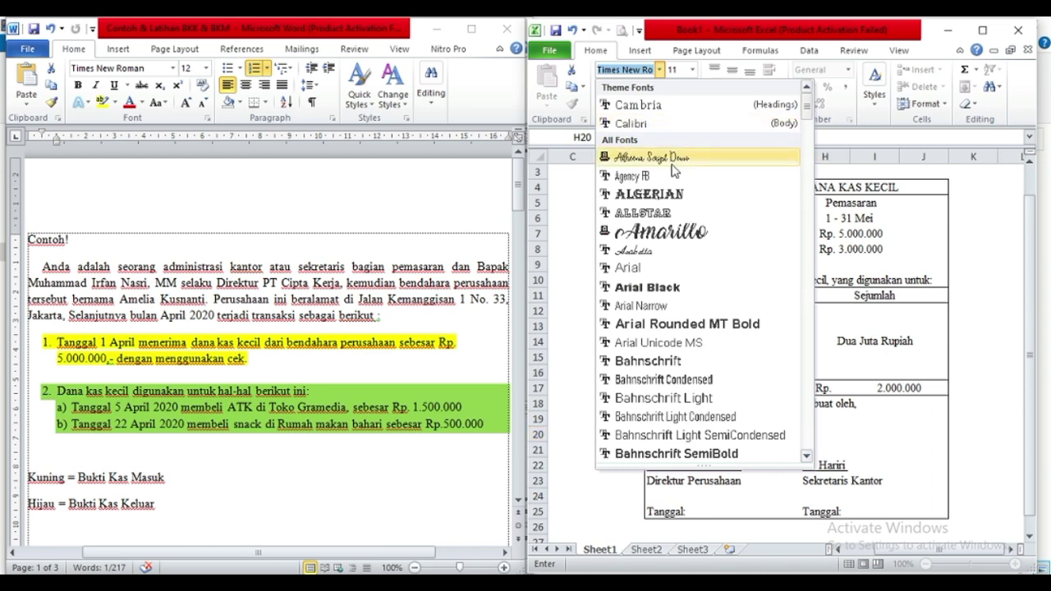
left_click(652, 157)
type("Hariri")
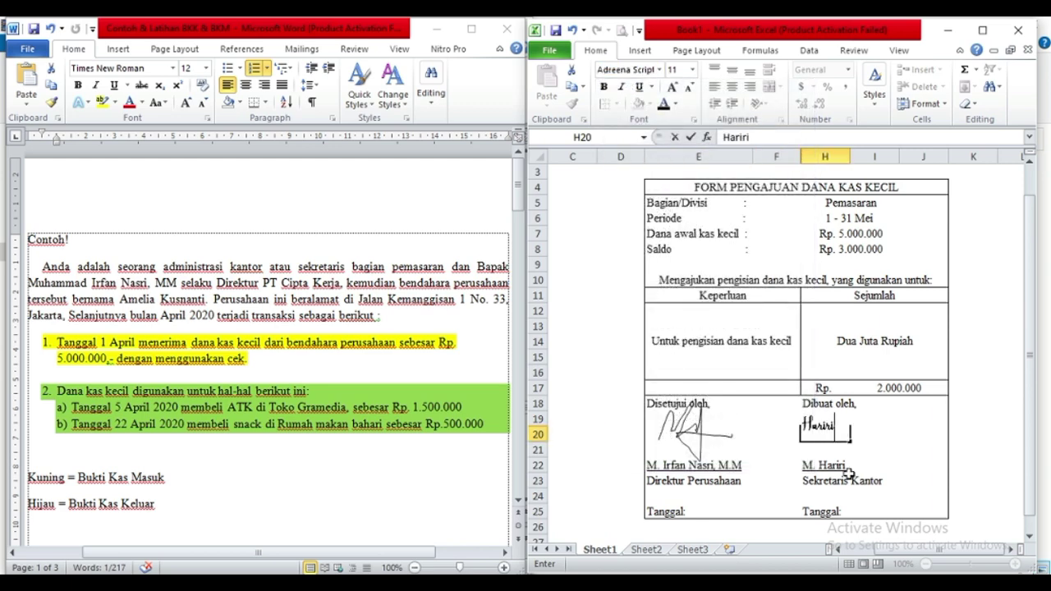
key("Return")
Shrink the hand-drawn signature under Disetujui oleh.
left_click(696, 431)
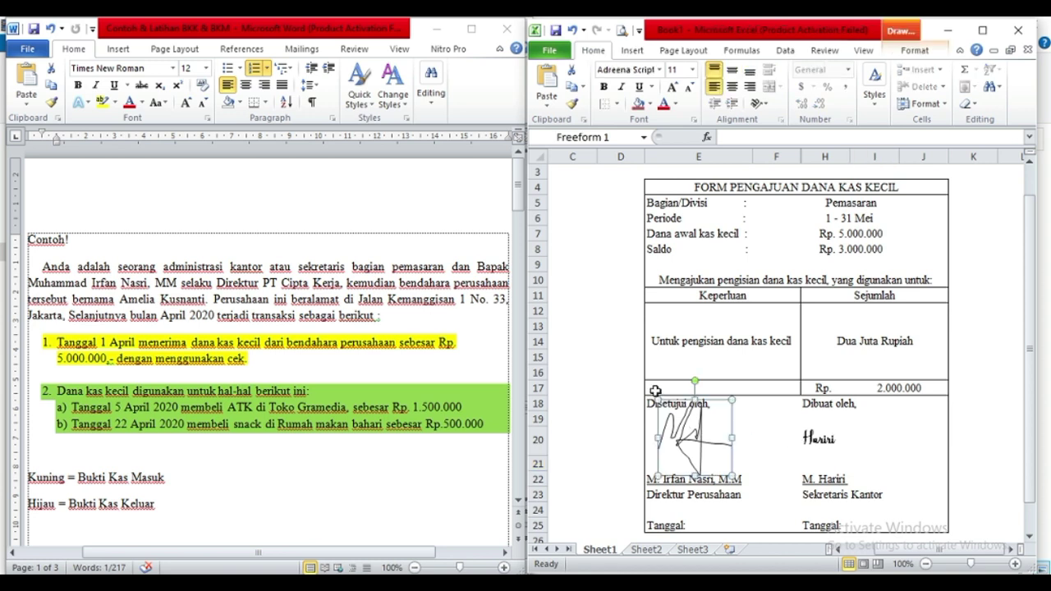
left_click_drag(658, 400, 684, 444)
left_click(903, 463)
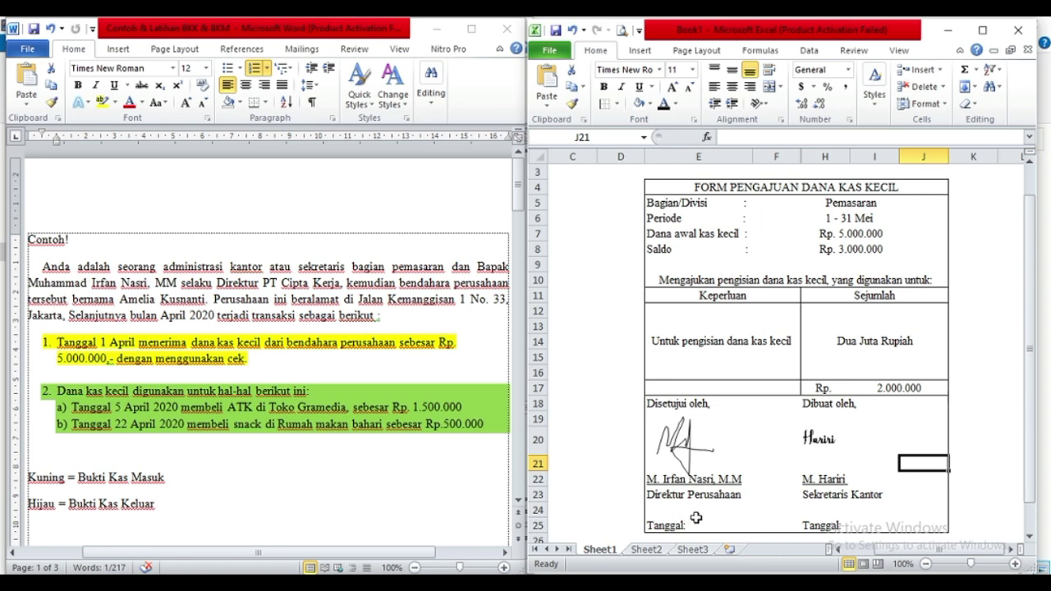
scroll(695, 518, "down", 2)
Enter 30-04-20 after Tanggal: in E25 and start the same date in I25.
double_click(699, 433)
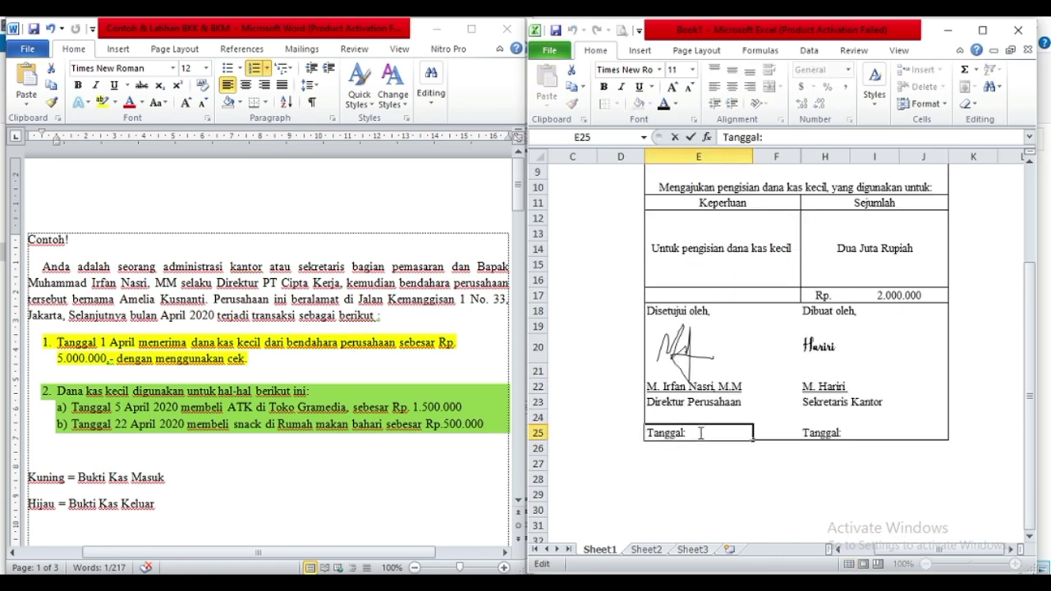
scroll(699, 433, "up", 2)
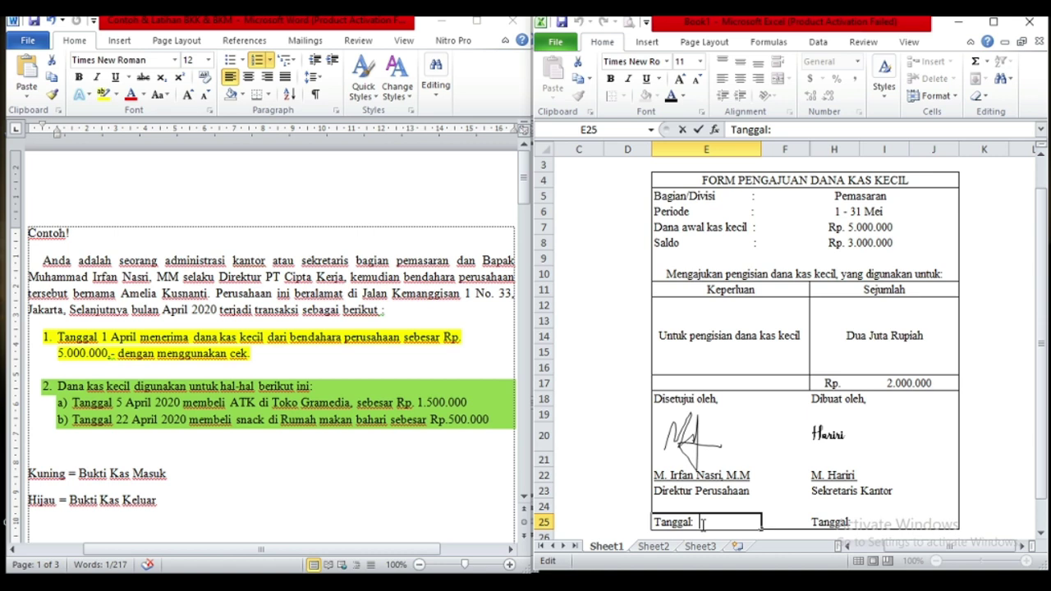
type("3")
type("0-04-20")
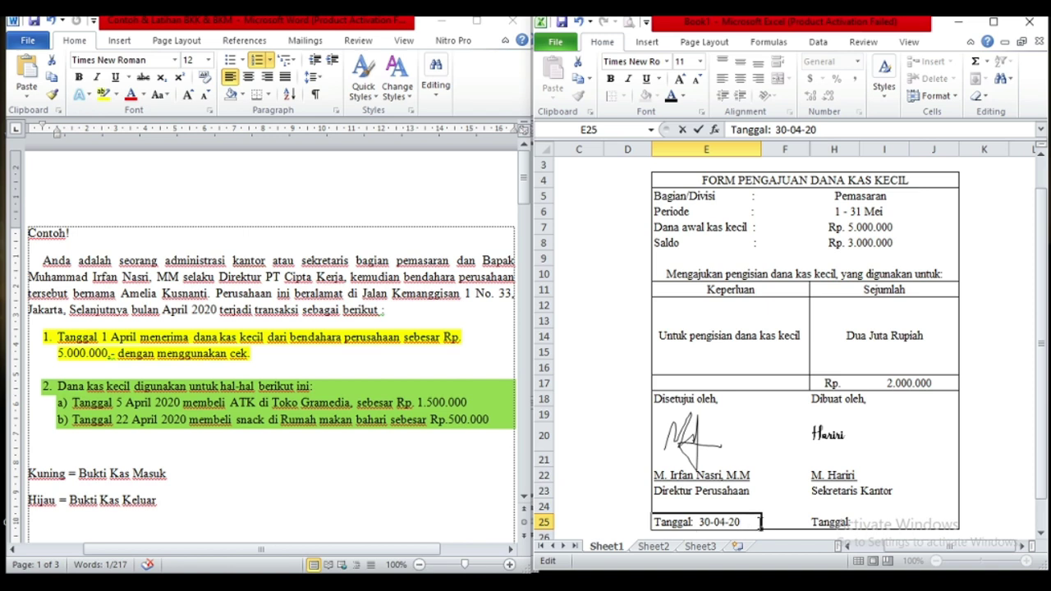
left_click(862, 522)
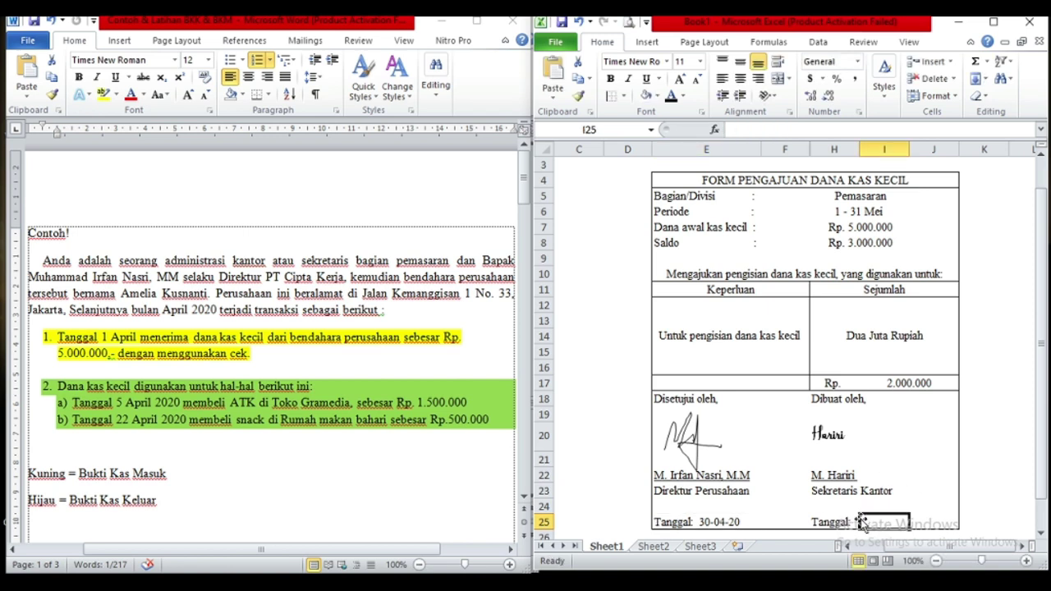
type("30-04-20")
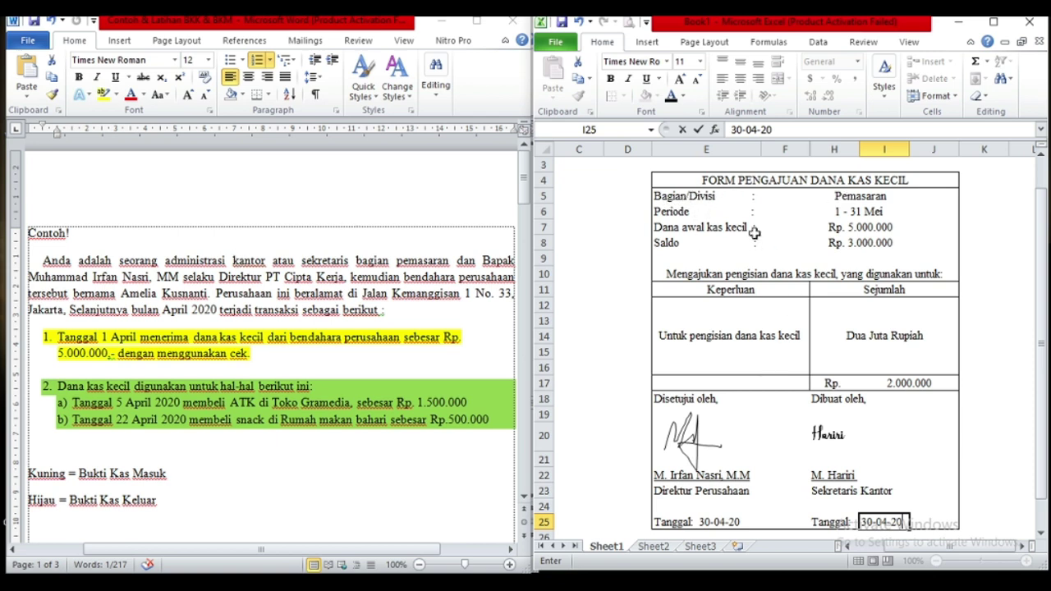
Append 2020 to the Periode so it reads 1 - 31 Mei 2020.
double_click(889, 212)
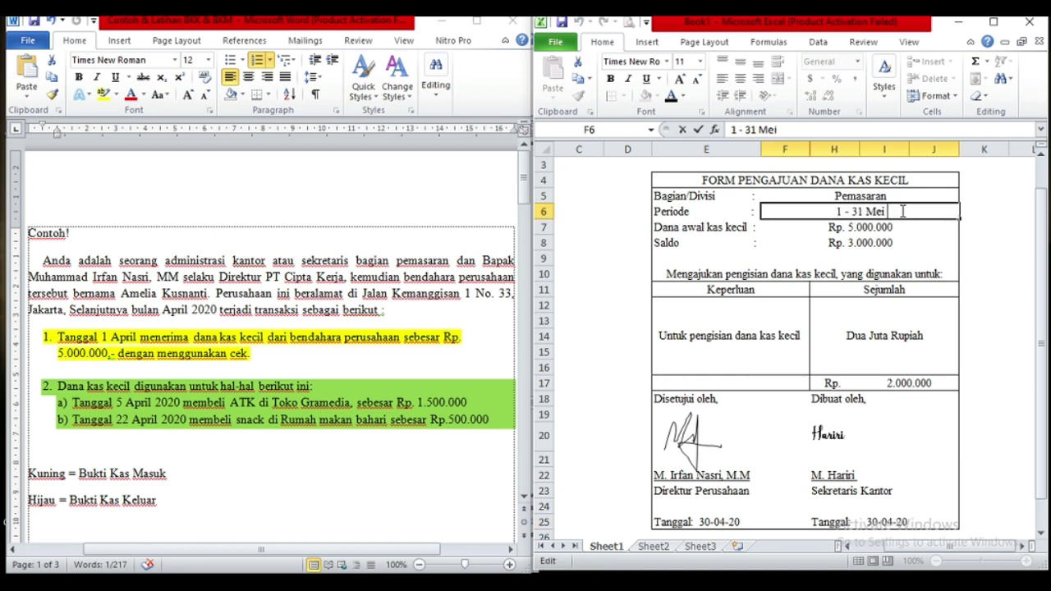
type("2020")
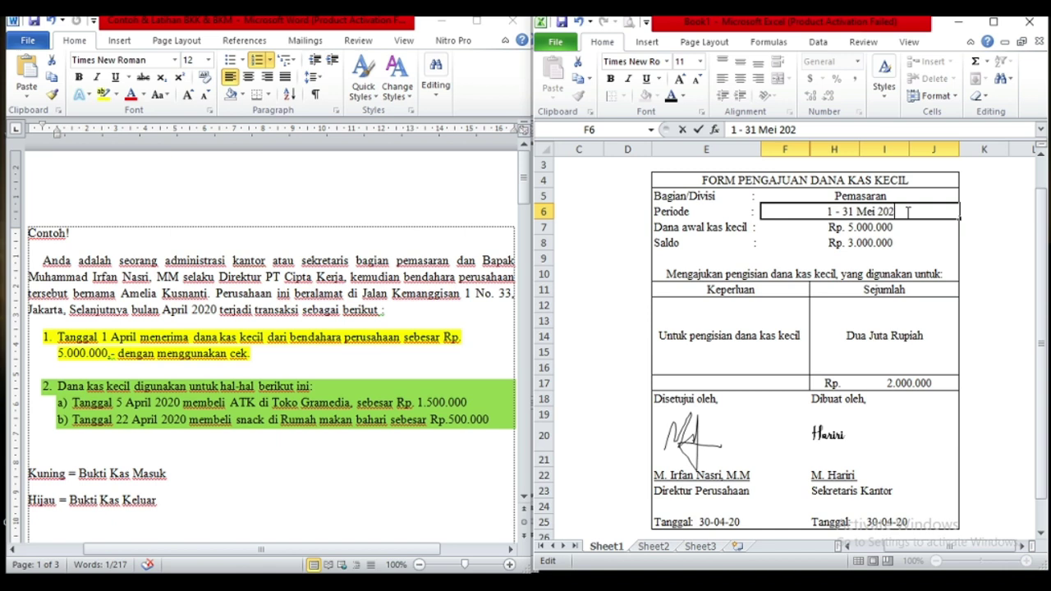
left_click(900, 232)
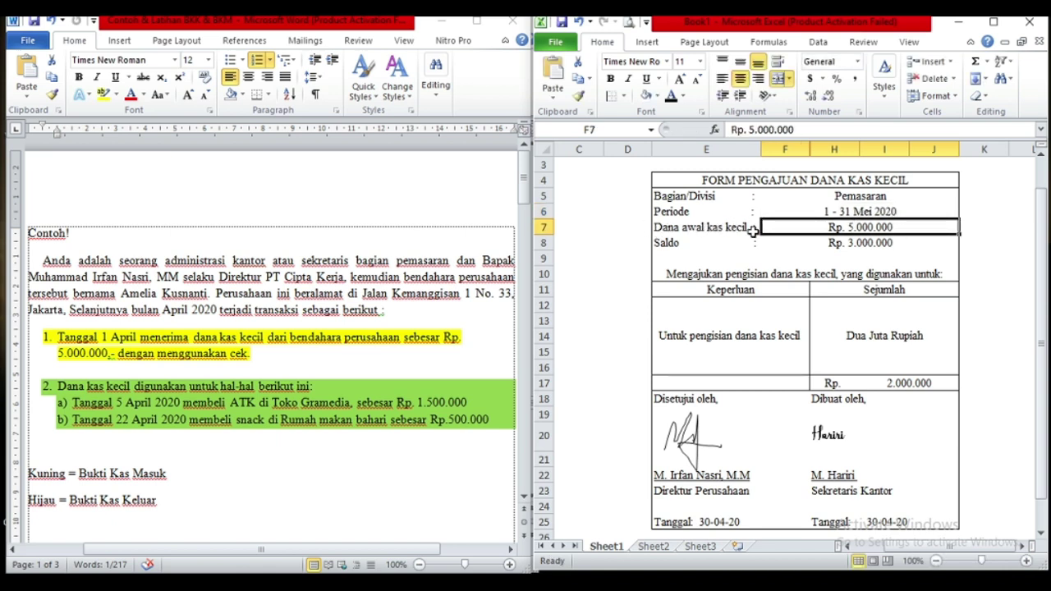
double_click(77, 354)
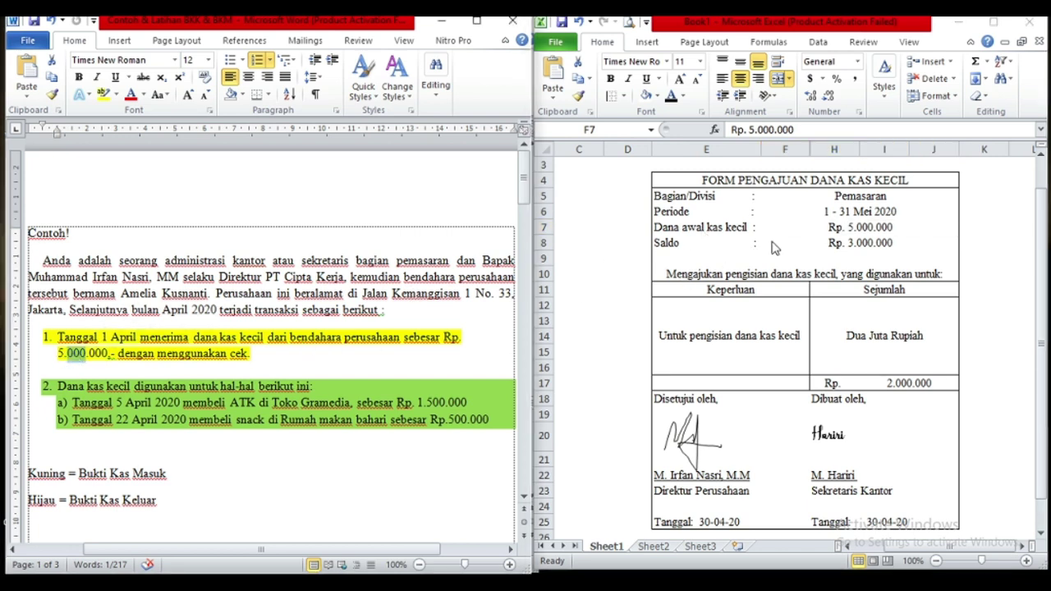
left_click(870, 252)
left_click(846, 245)
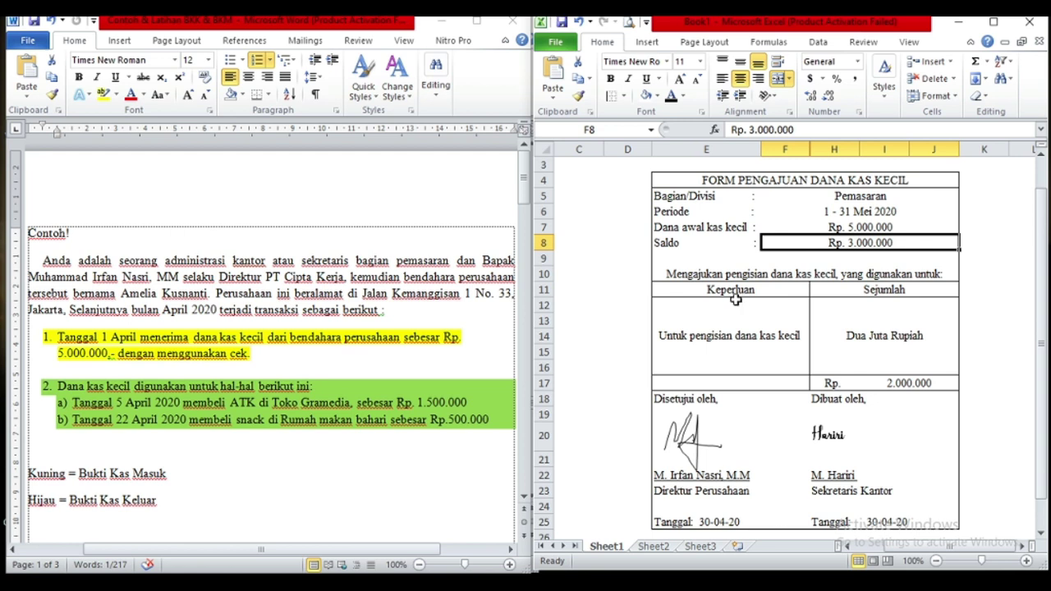
left_click(734, 327)
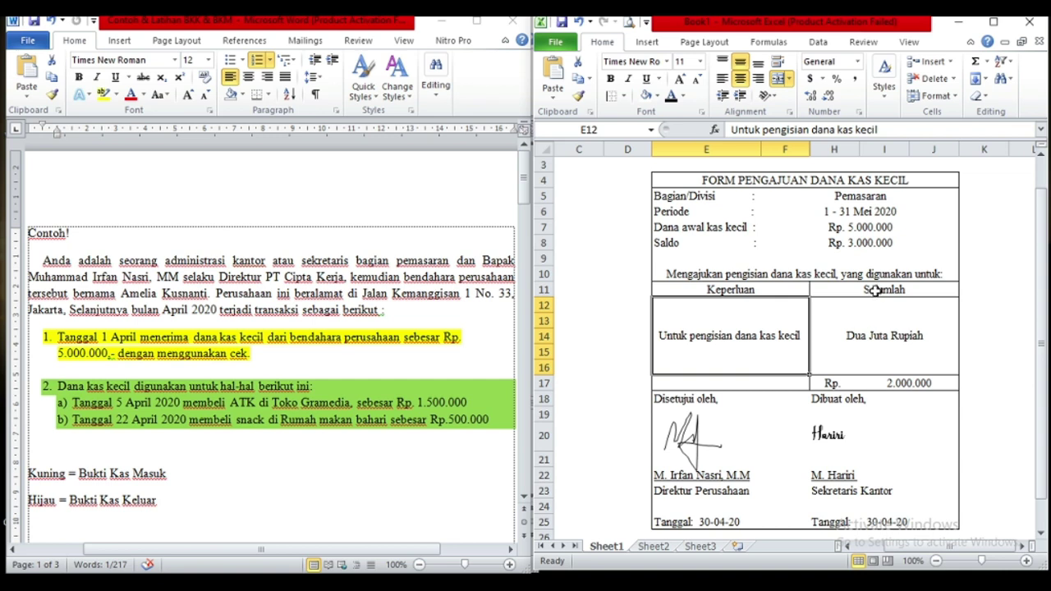
left_click(880, 333)
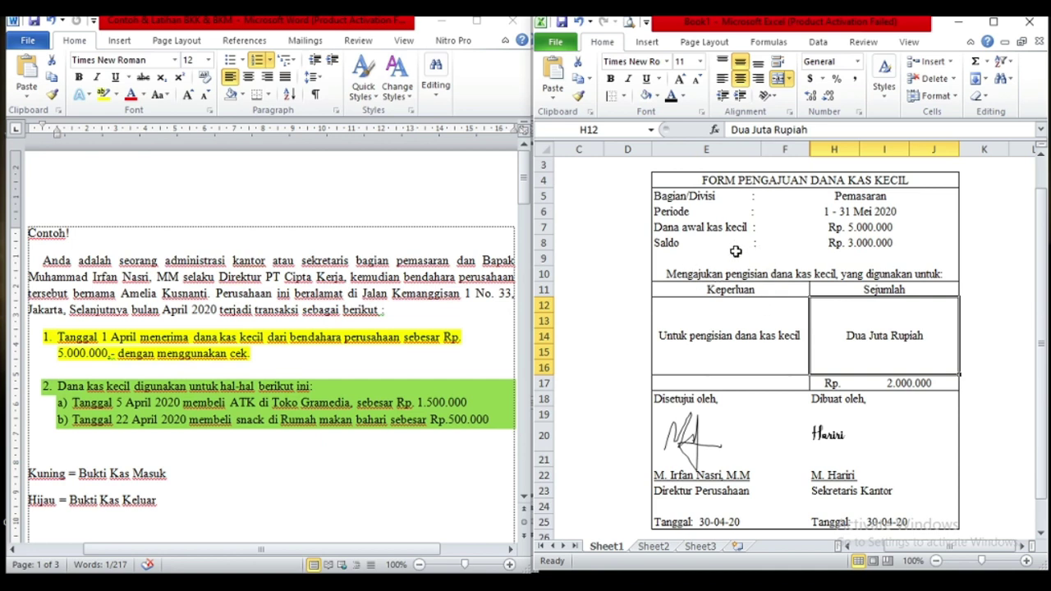
left_click(843, 232)
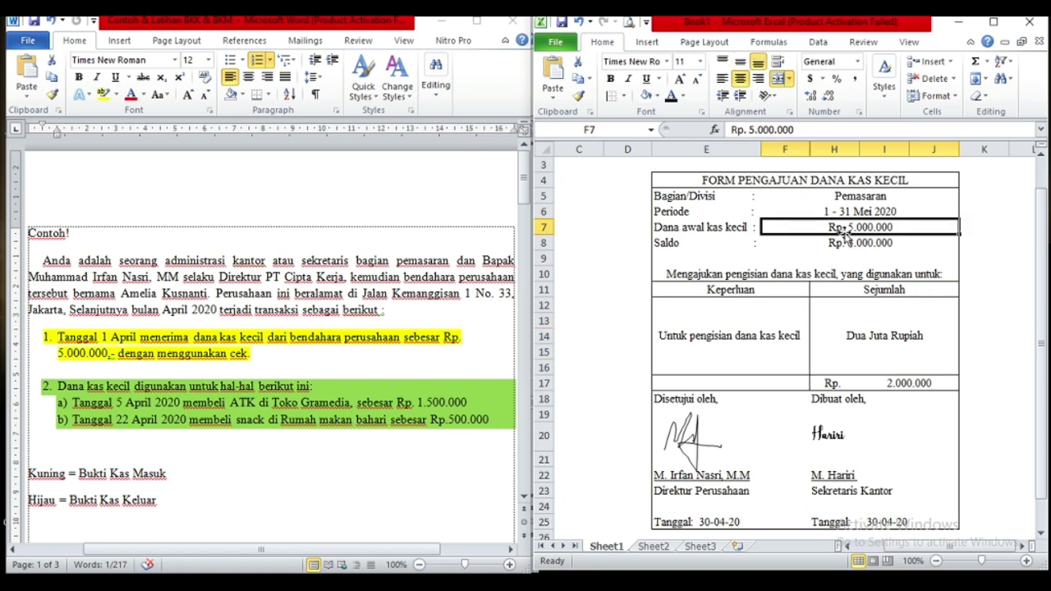
left_click(869, 330)
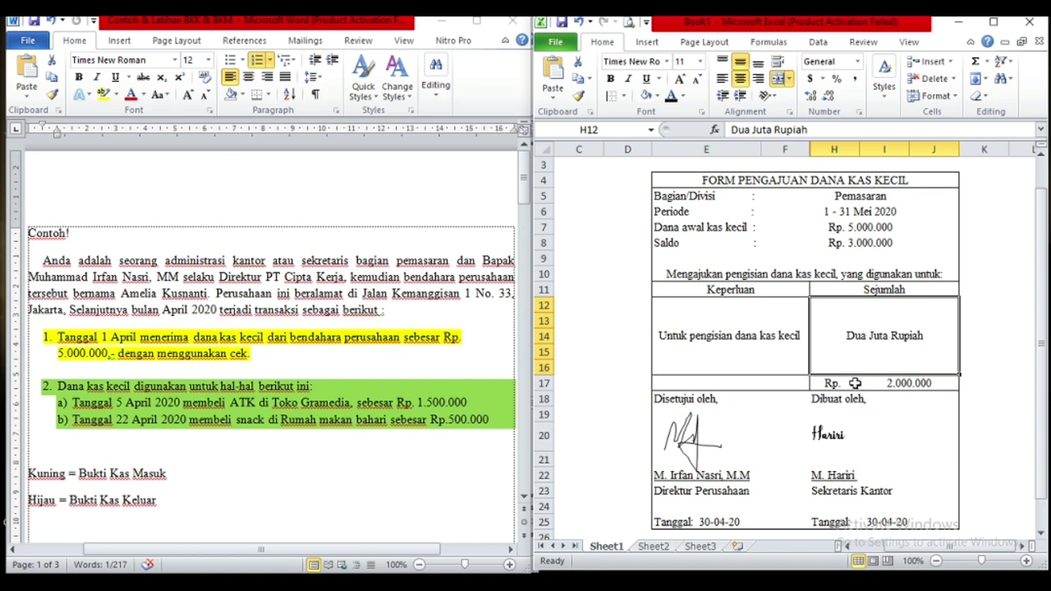
left_click(854, 383)
left_click(877, 383)
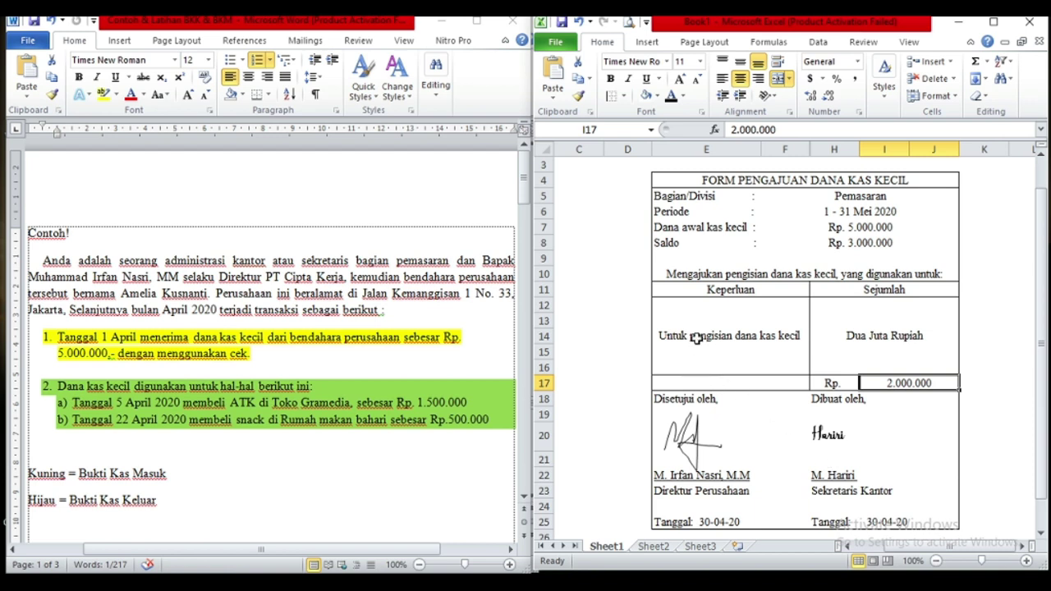
left_click(699, 328)
left_click(418, 263)
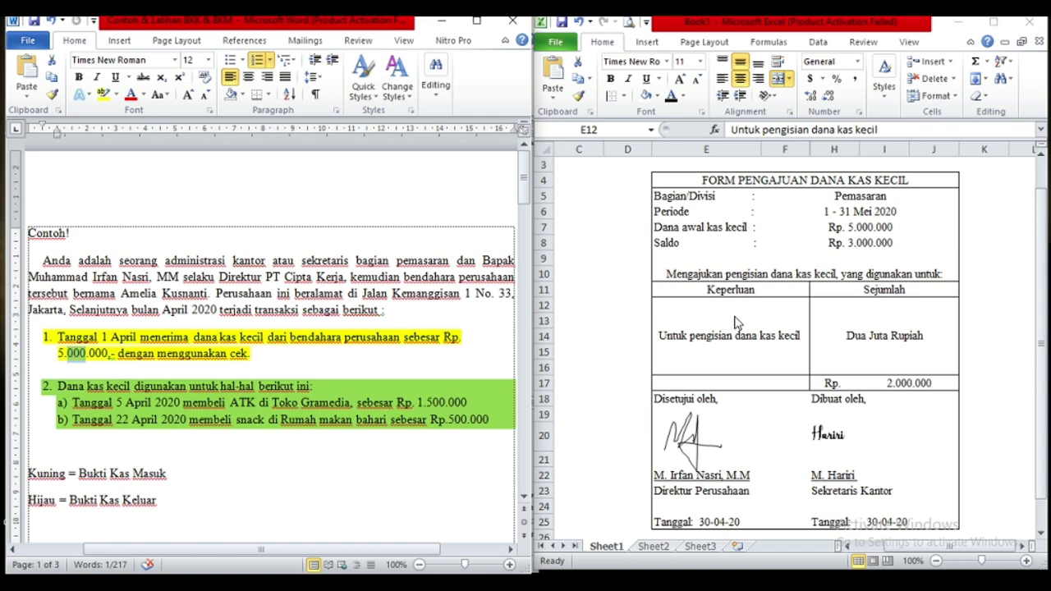
left_click(684, 323)
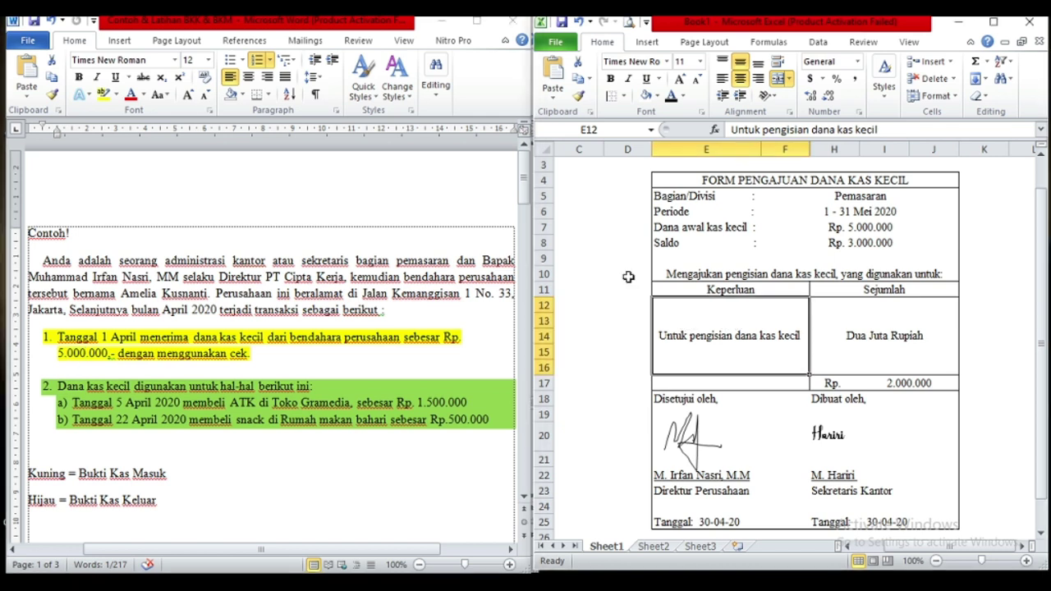